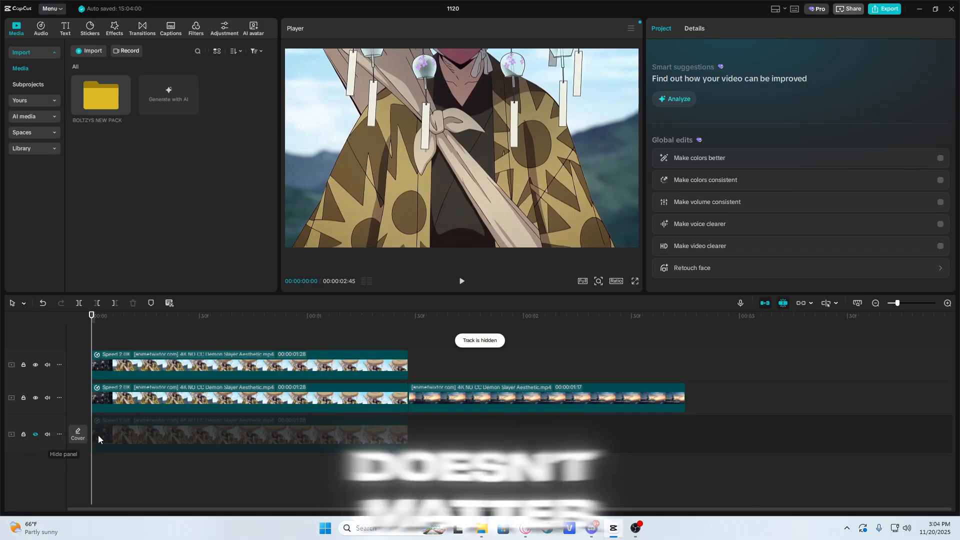
Step: Hide the middle track so that only the top copy of the clip shows, and return the playhead to the start
click(129, 395)
click(35, 365)
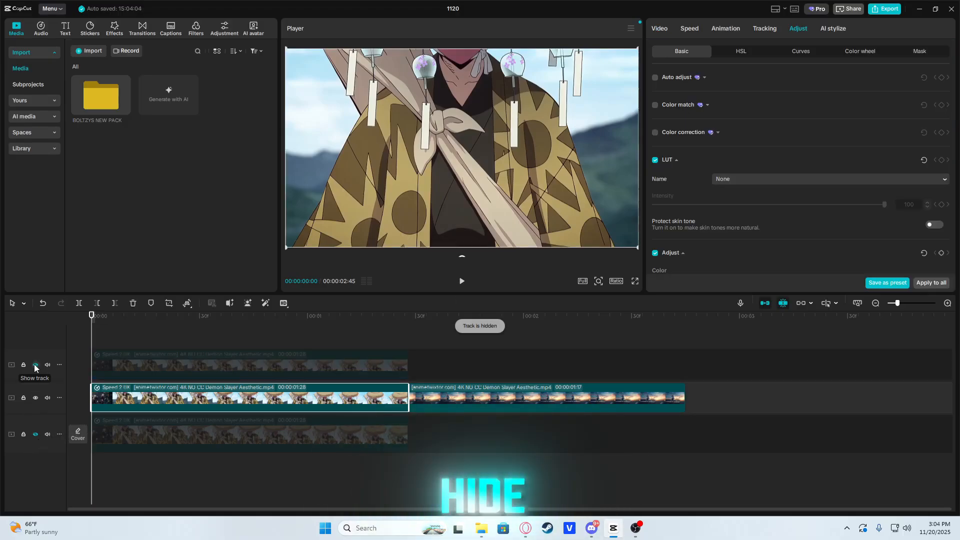
click(35, 365)
click(35, 398)
click(135, 341)
click(144, 364)
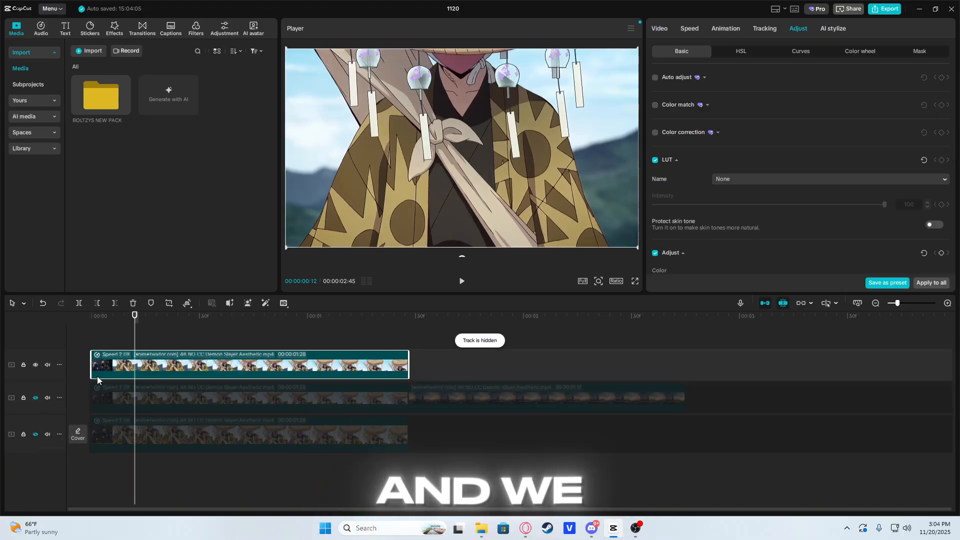
drag(189, 338, 92, 340)
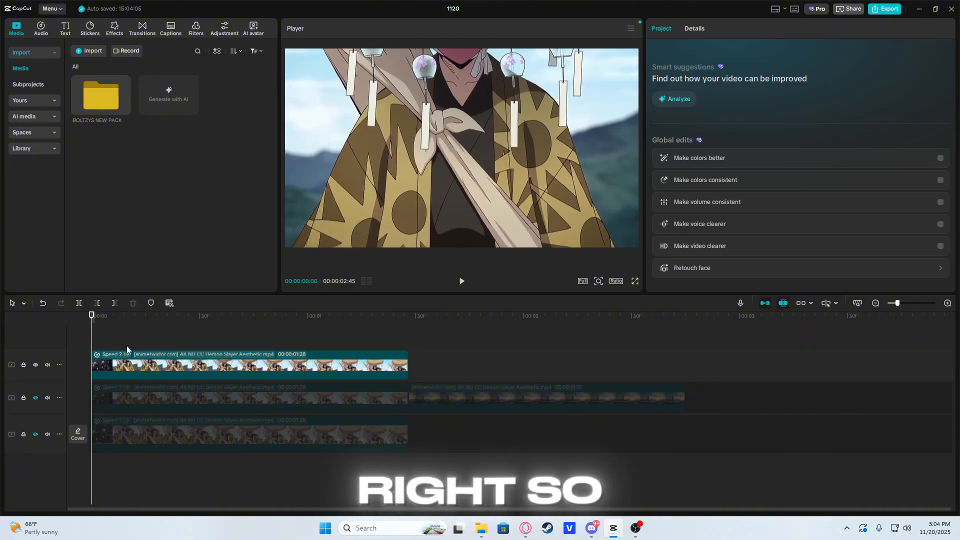
Step: Turn on custom background removal for the top copy of the clip
click(181, 363)
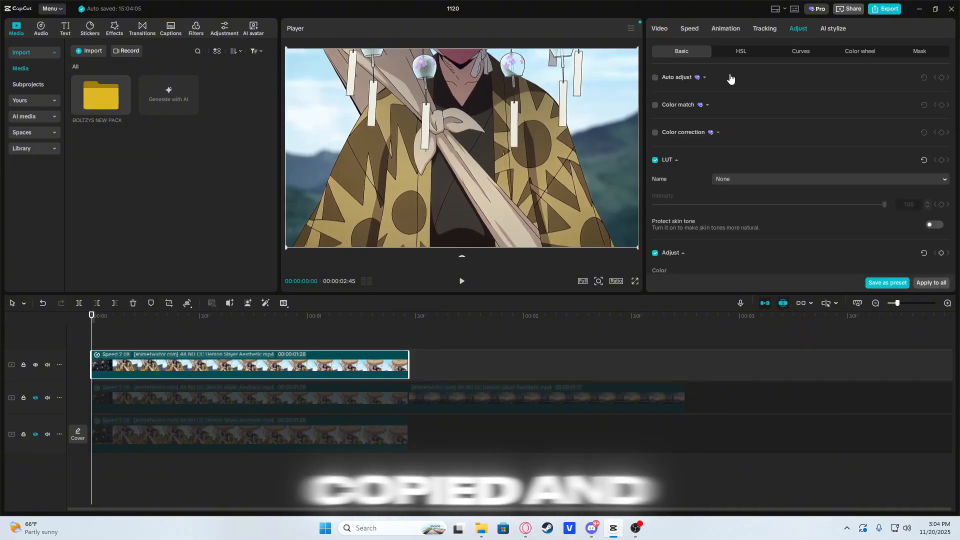
click(668, 28)
click(761, 52)
click(661, 101)
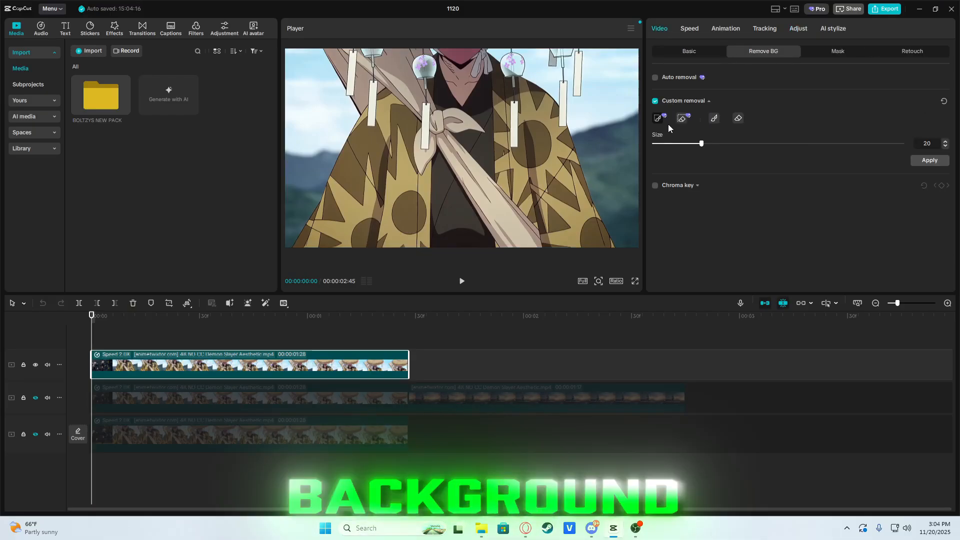
Step: Brush over the character's robe, sash and hanging wind chimes in the first frame to mark them as the subject
drag(458, 244, 456, 98)
mouse_move(347, 233)
mouse_down()
mouse_move(414, 159)
mouse_move(342, 57)
mouse_up()
drag(395, 240, 411, 126)
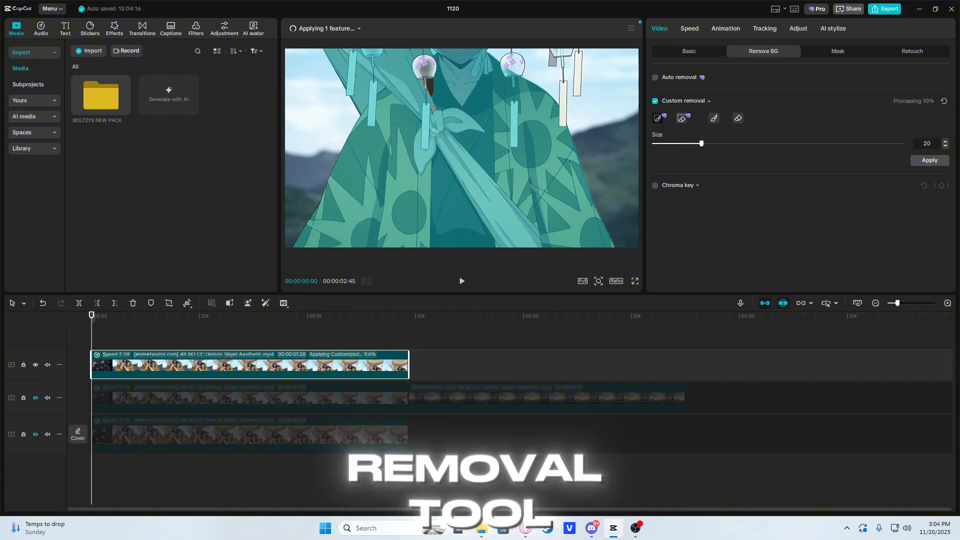
drag(431, 71, 429, 60)
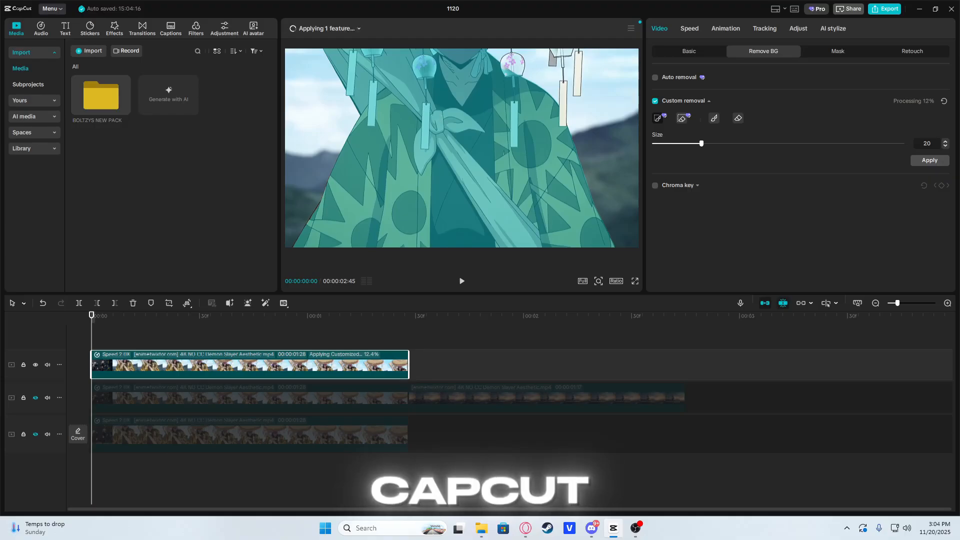
drag(511, 60, 514, 70)
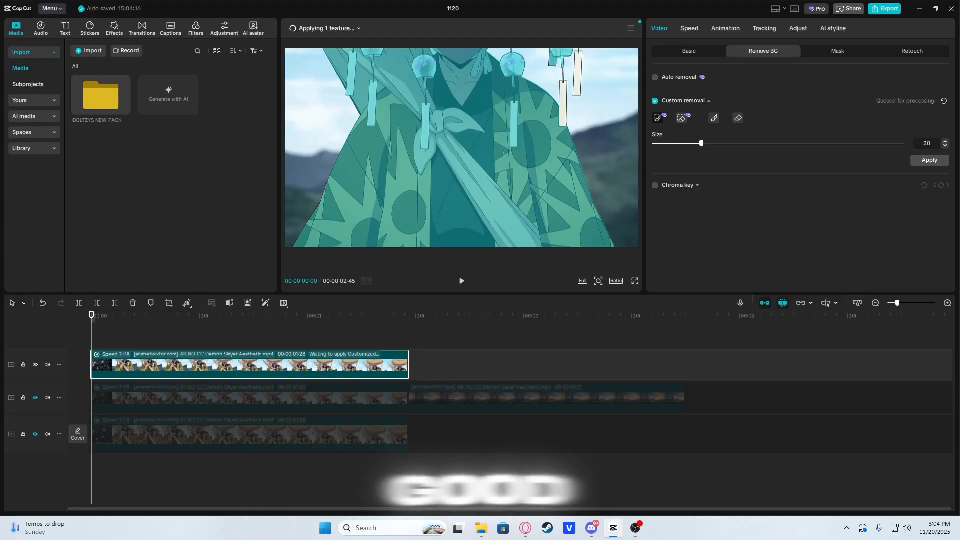
drag(563, 88, 564, 101)
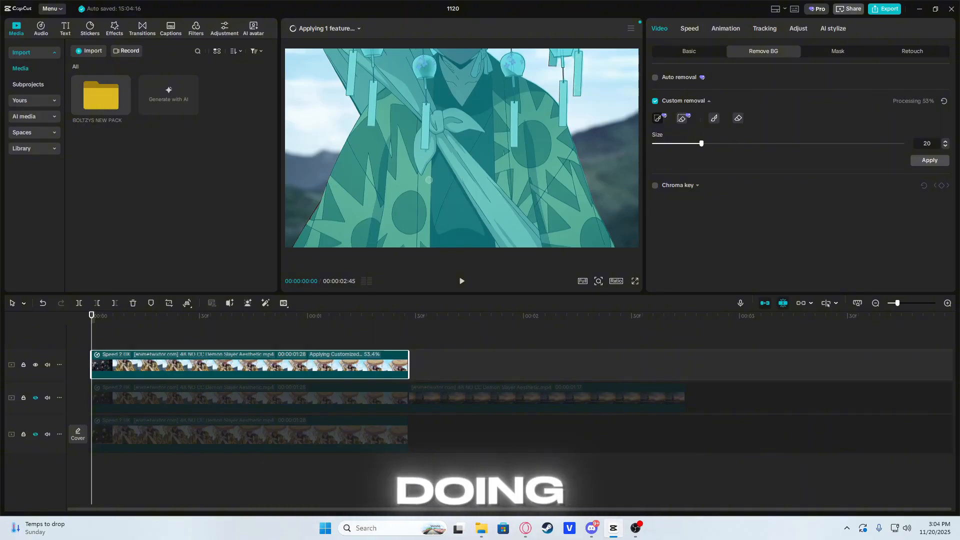
Step: Mark the missed wind chimes and tags as subject in further frames of the clip, and apply the background removal
drag(92, 345, 185, 344)
drag(505, 73, 504, 75)
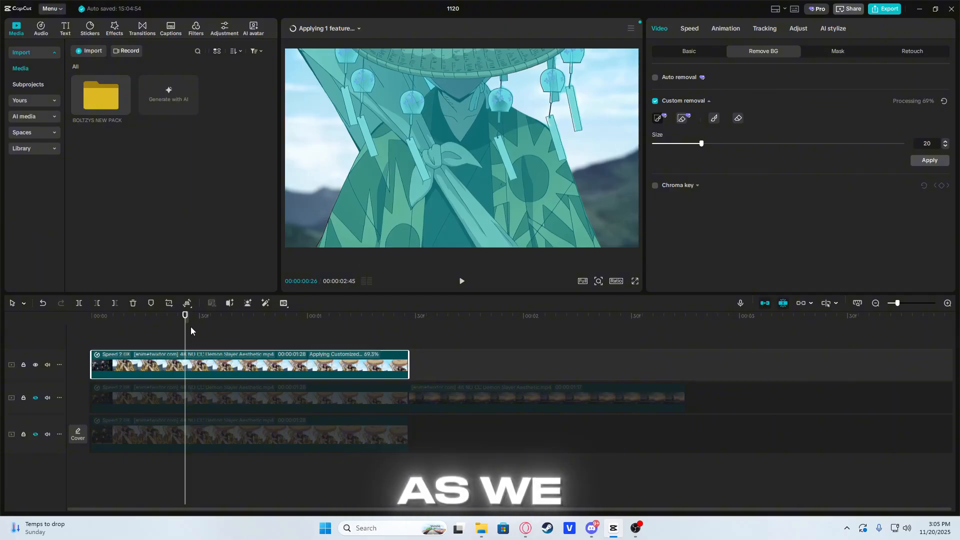
drag(186, 340, 224, 341)
drag(564, 90, 580, 69)
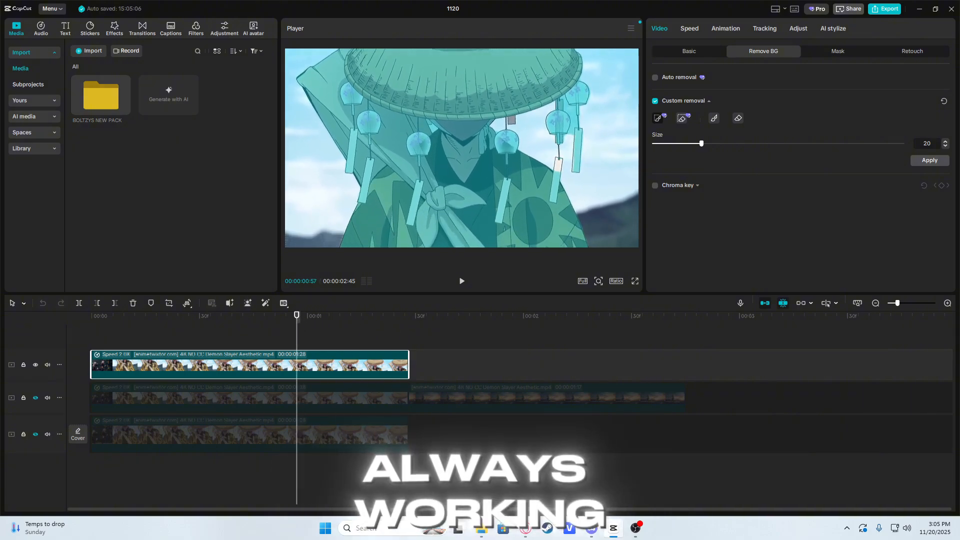
click(559, 165)
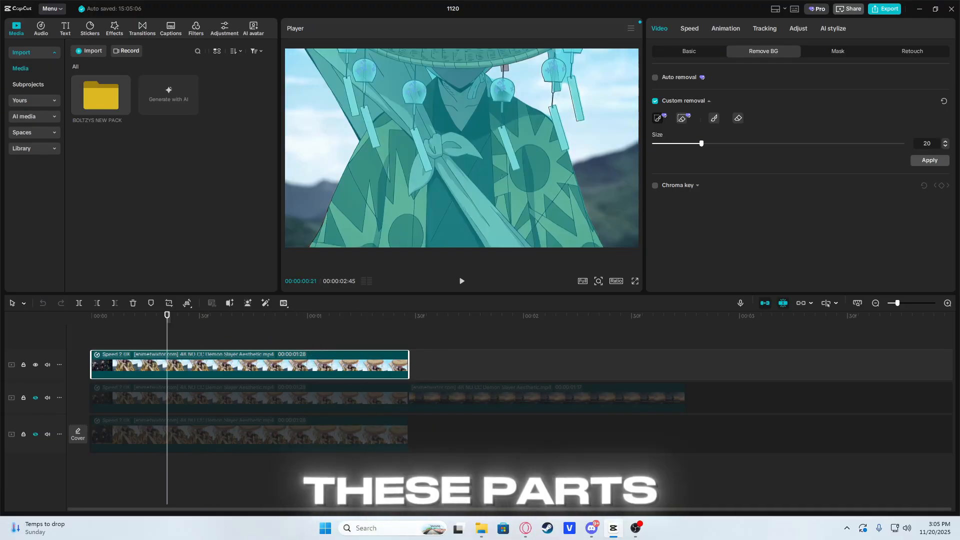
click(503, 68)
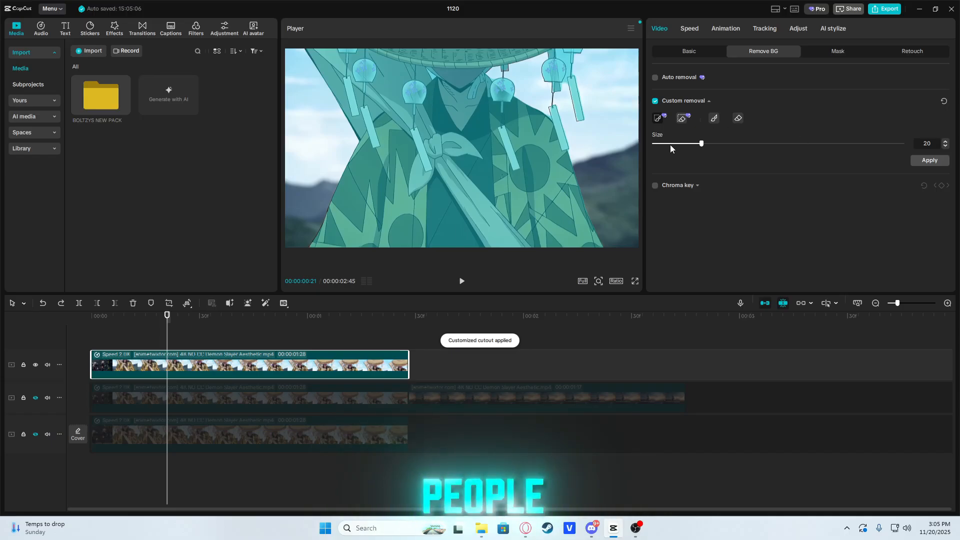
click(929, 160)
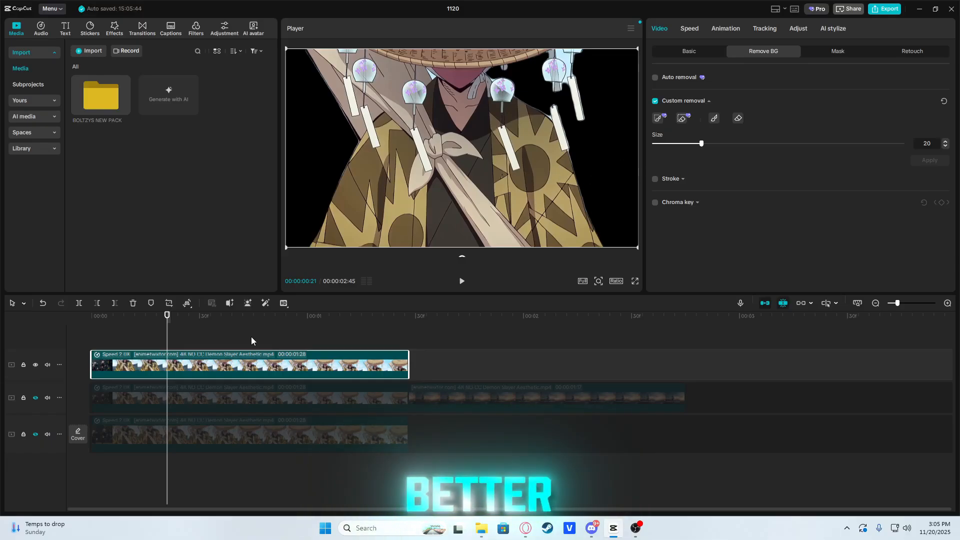
Step: Add a Luminescence stroke to the cut-out character and set its size to 1
click(655, 179)
click(753, 208)
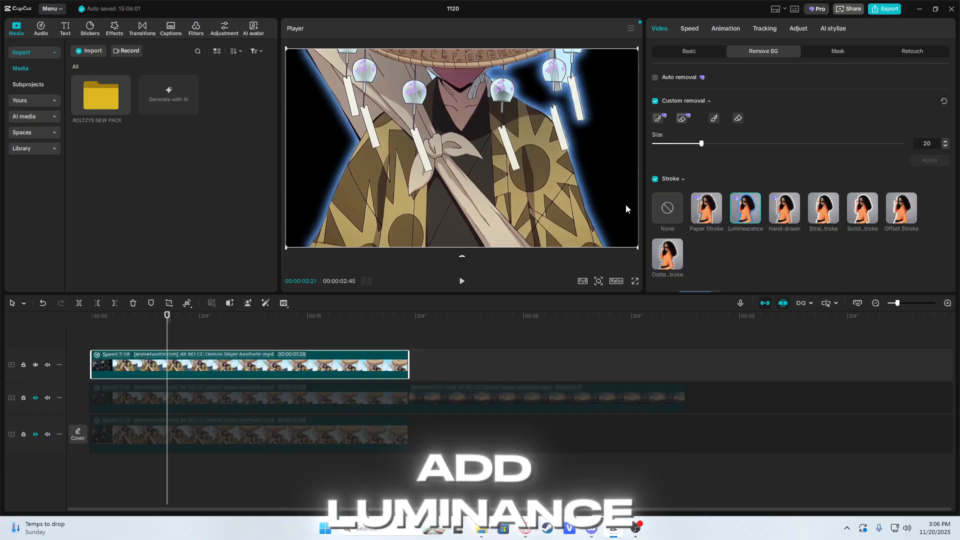
scroll(708, 263, down, 2)
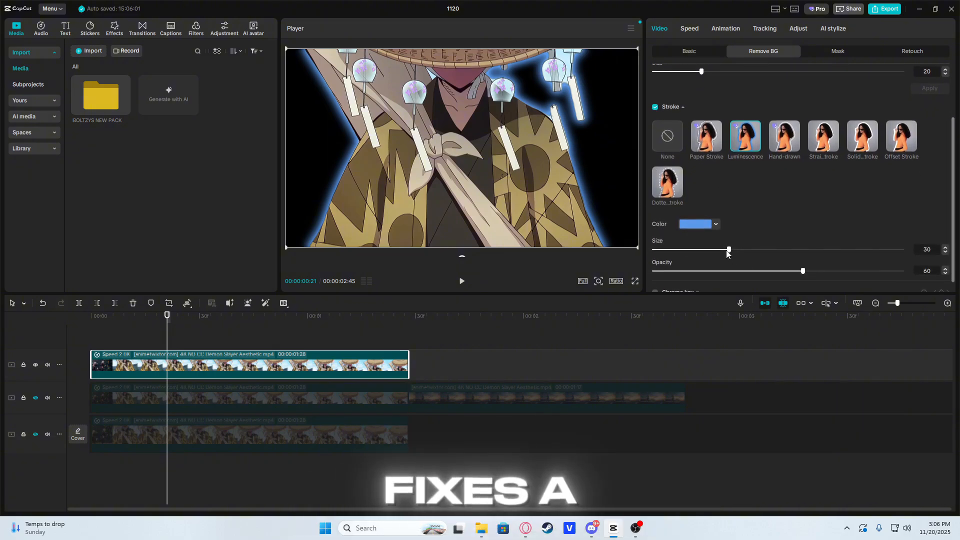
drag(729, 250, 646, 253)
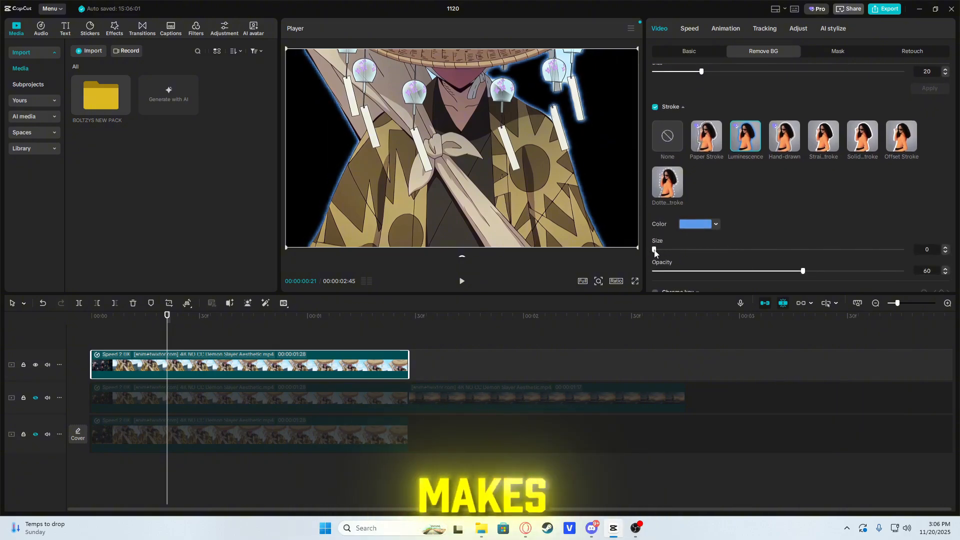
Step: Change the stroke color to a warm orange-yellow and lower its opacity to 11
click(697, 224)
click(688, 309)
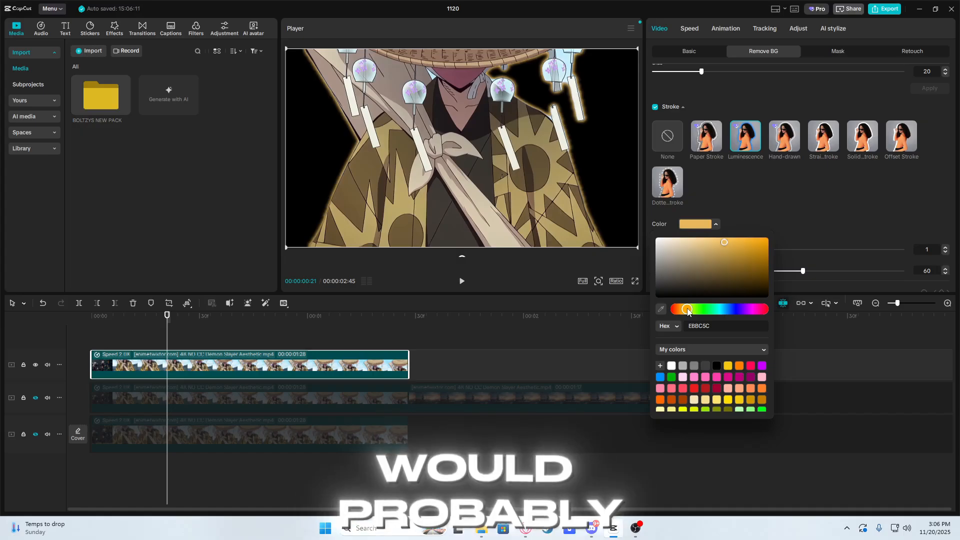
mouse_move(688, 311)
mouse_down()
mouse_move(677, 310)
mouse_move(686, 310)
mouse_up()
click(833, 213)
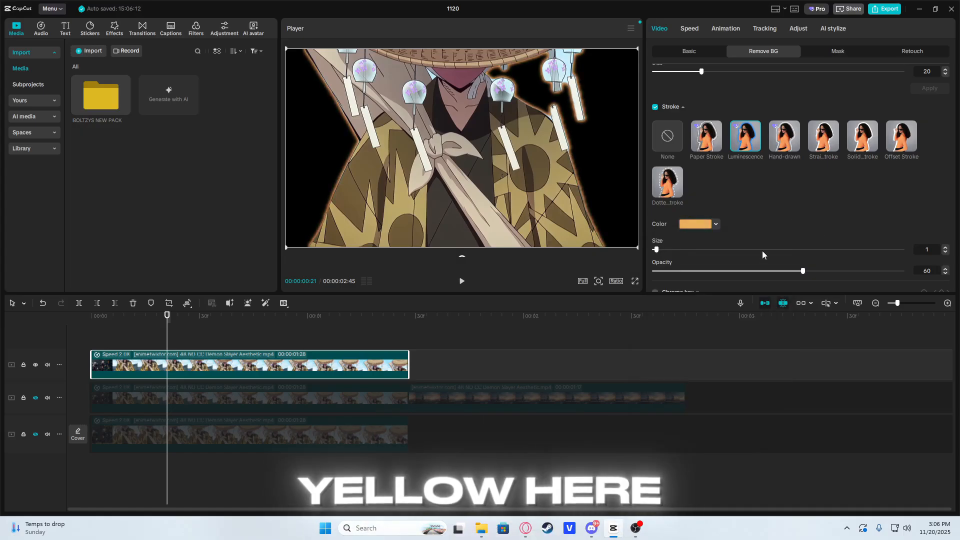
drag(804, 271, 695, 271)
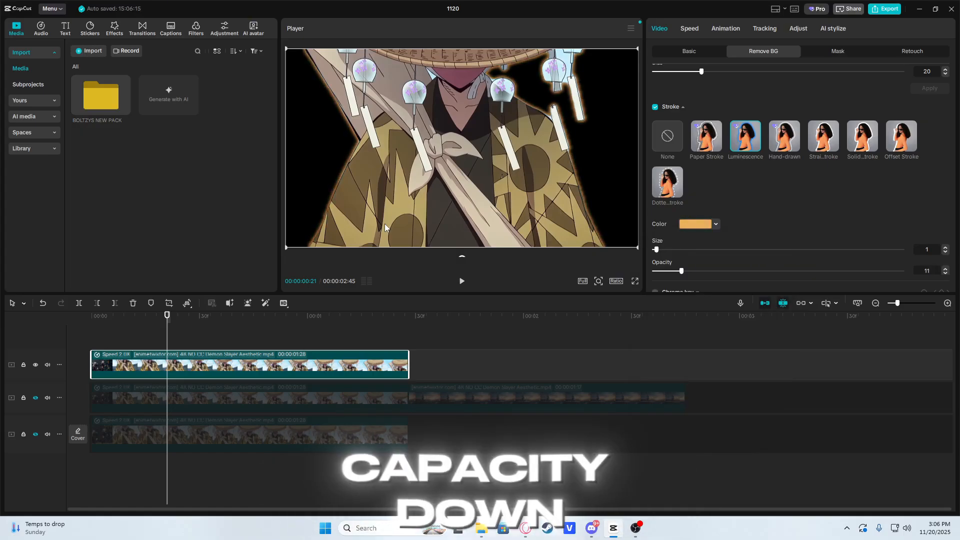
Step: Duplicate the cut-out clip onto a new track above it, aligned to the start of the timeline
click(218, 334)
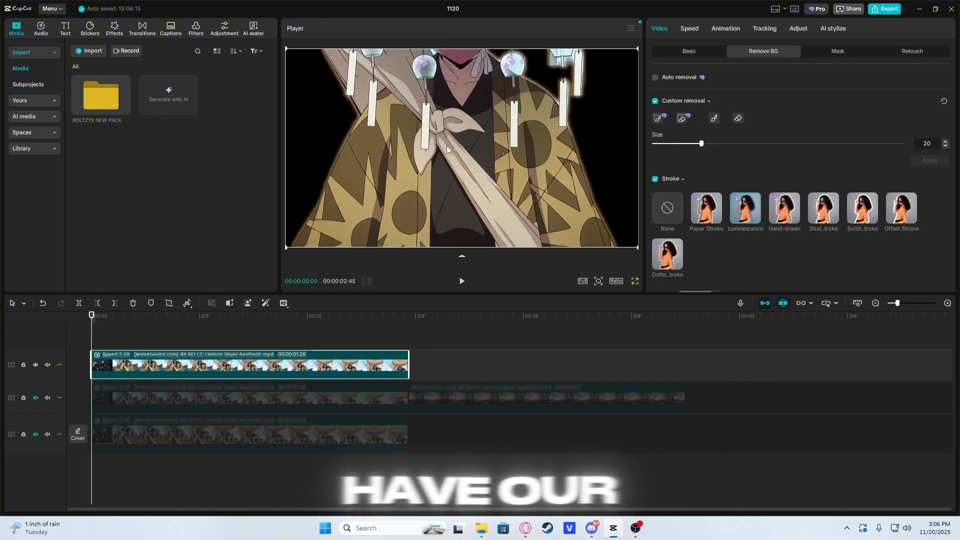
click(100, 343)
mouse_move(100, 343)
mouse_down()
mouse_move(407, 337)
mouse_move(91, 338)
mouse_up()
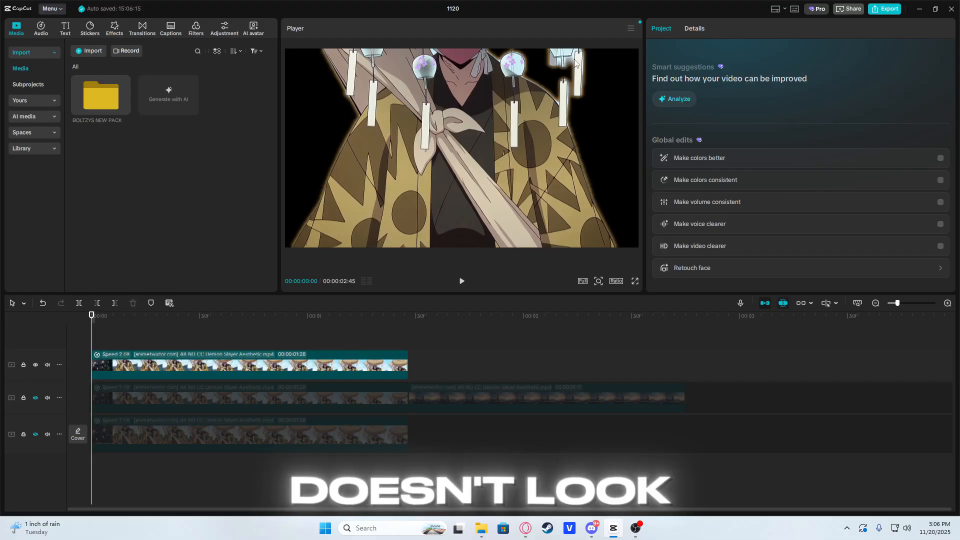
click(156, 367)
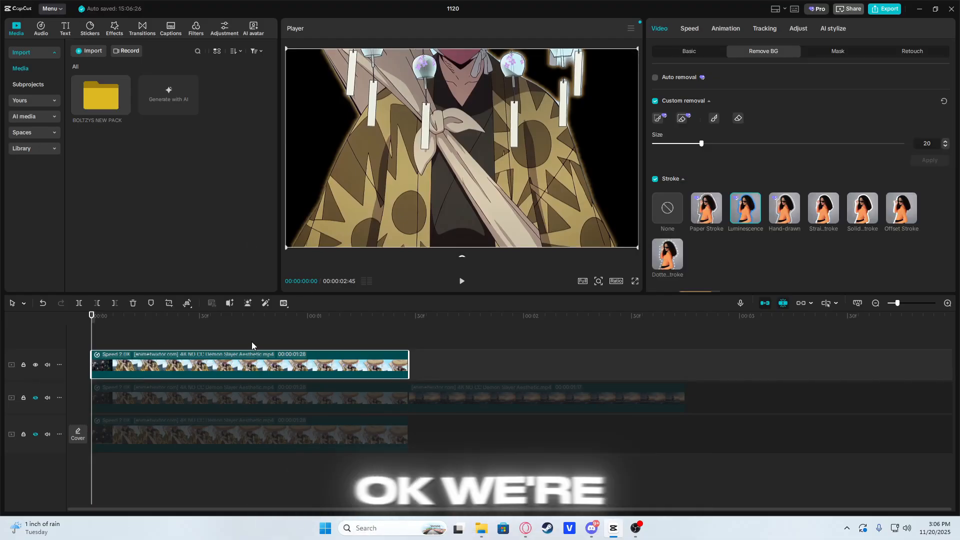
key(ctrl+c)
key(ctrl+v)
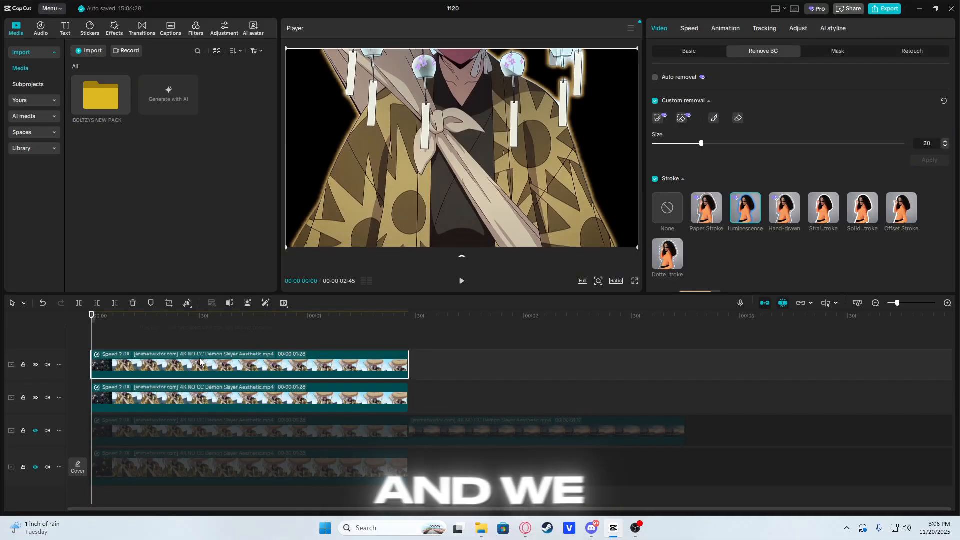
Step: Find the Glow 2 video effect and apply it to the lower of the two cut-out clips
click(203, 396)
click(114, 29)
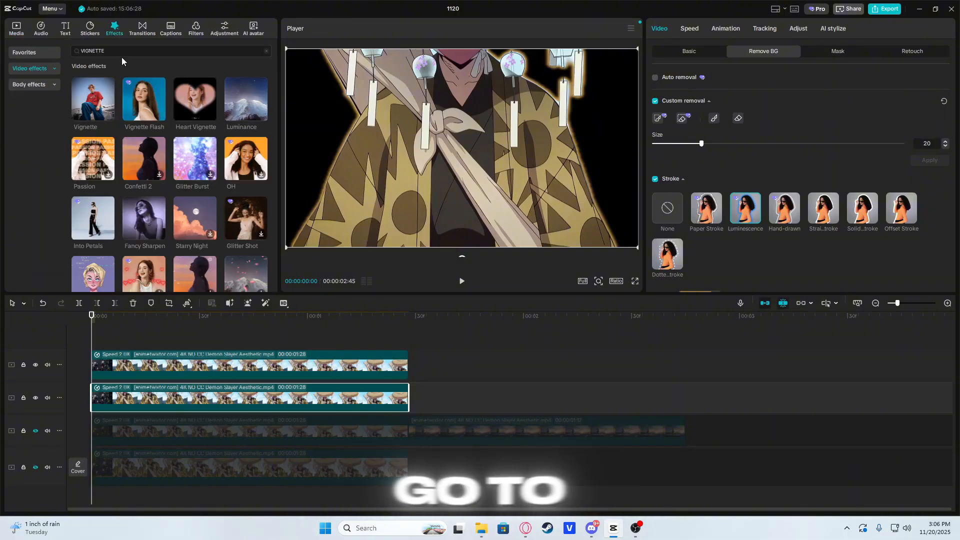
click(109, 50)
text(GL)
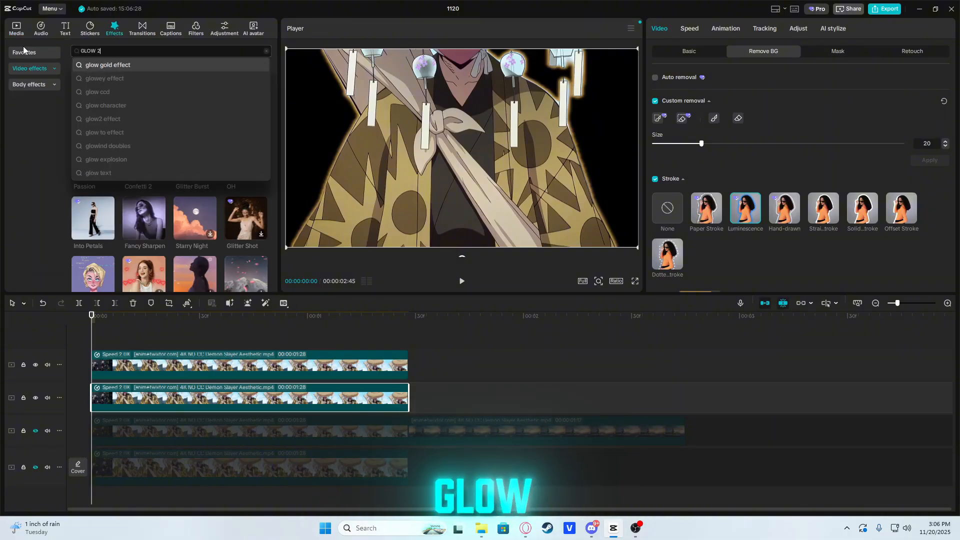
text(OW 2)
key(Return)
drag(93, 99, 190, 399)
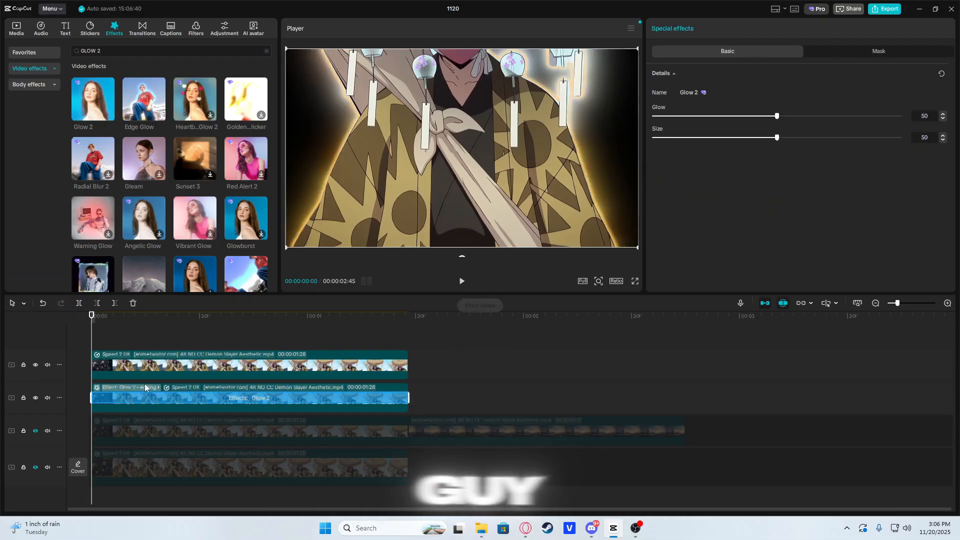
Step: Review the glow around the cut-out character at the start of the clip and some frames in
drag(167, 318, 92, 335)
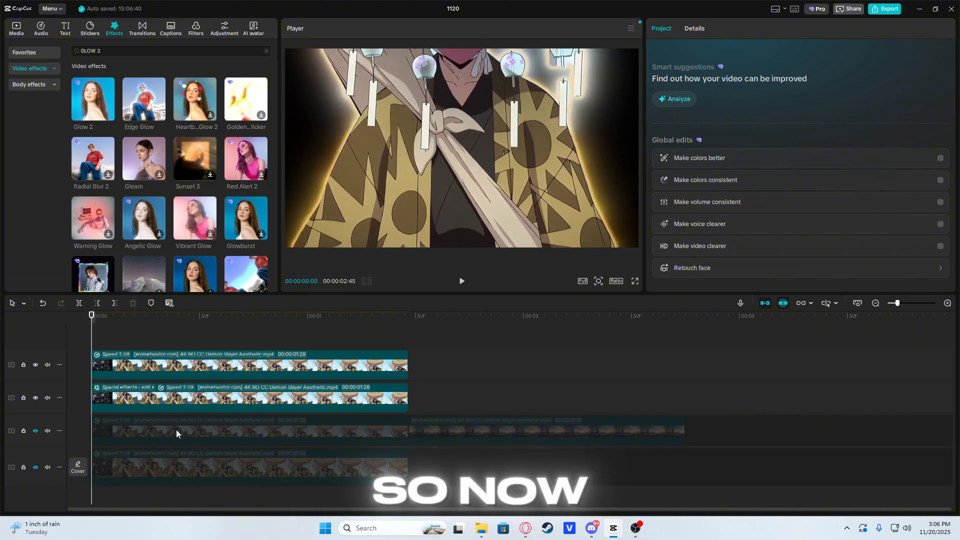
click(171, 406)
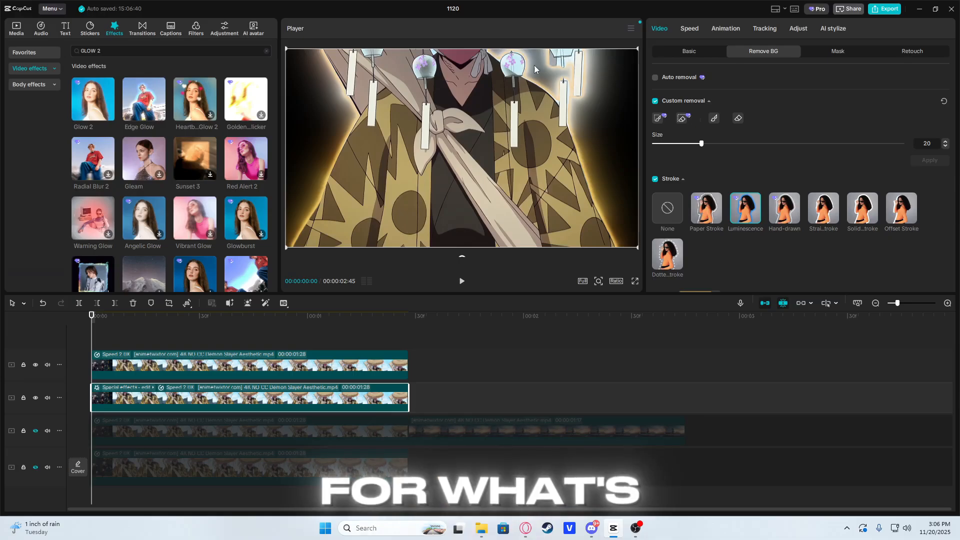
click(160, 337)
click(210, 361)
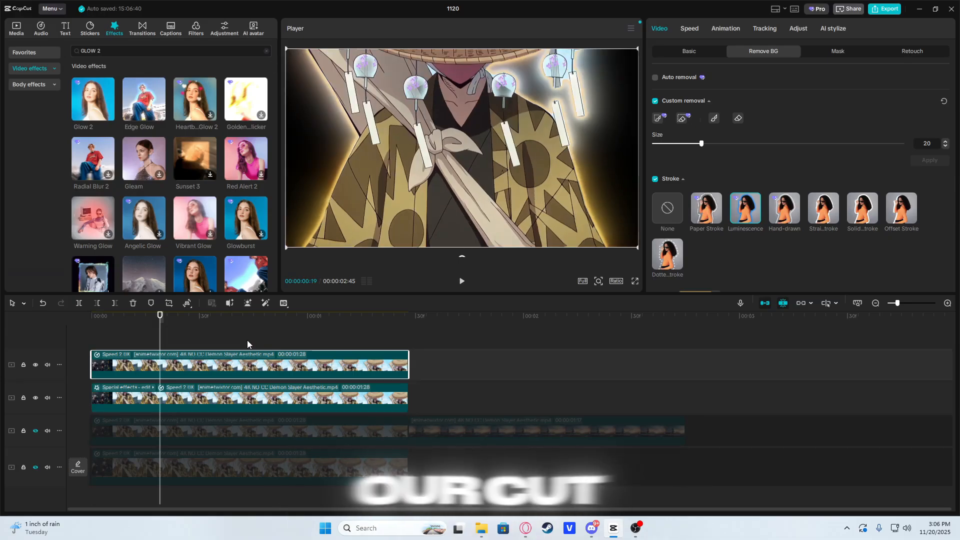
Step: Show the hidden track directly below the cut-outs and delete its first clip, the copy with the original background
click(193, 433)
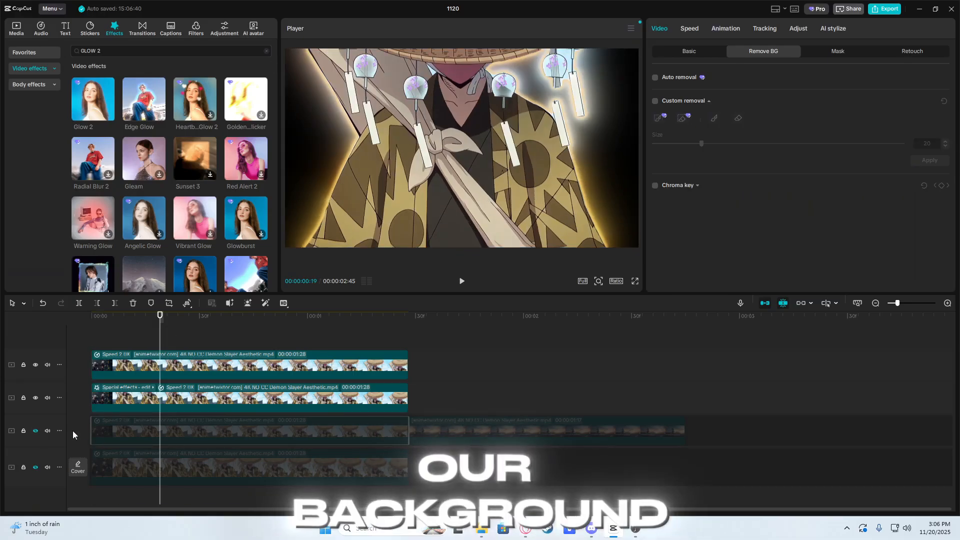
click(35, 431)
drag(213, 328, 329, 330)
click(362, 423)
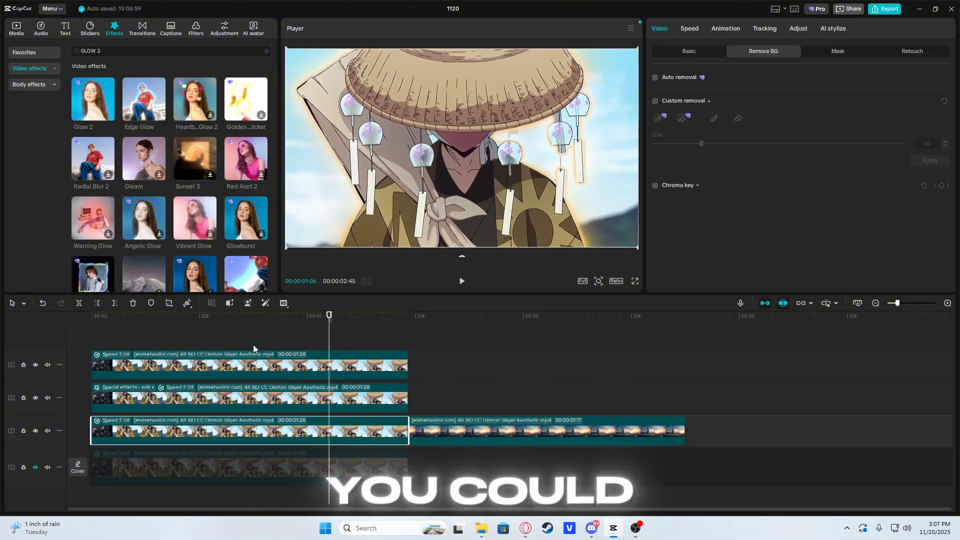
key(Delete)
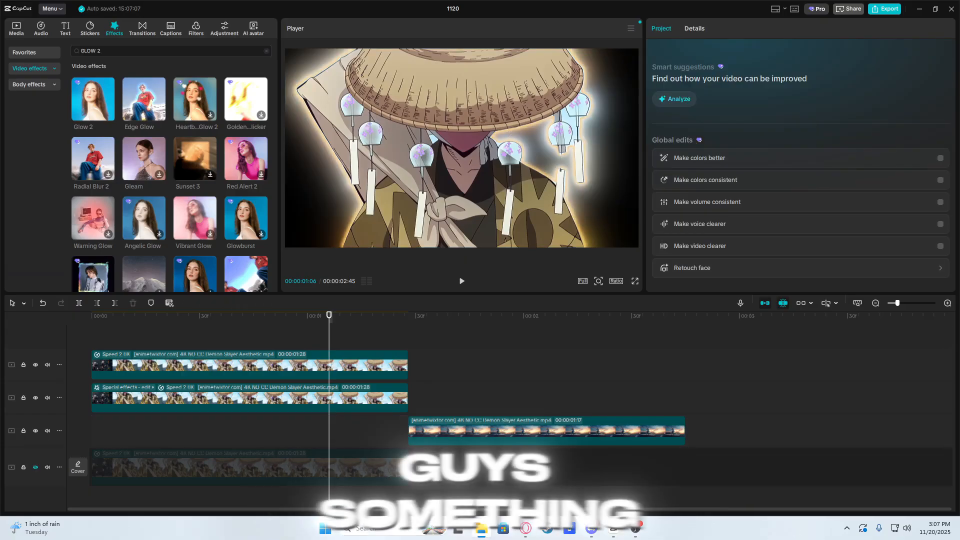
Step: Place 10.jpg from the imported pack's anime like background folder under the cut-out clips, at the start of the timeline
click(16, 28)
double_click(94, 83)
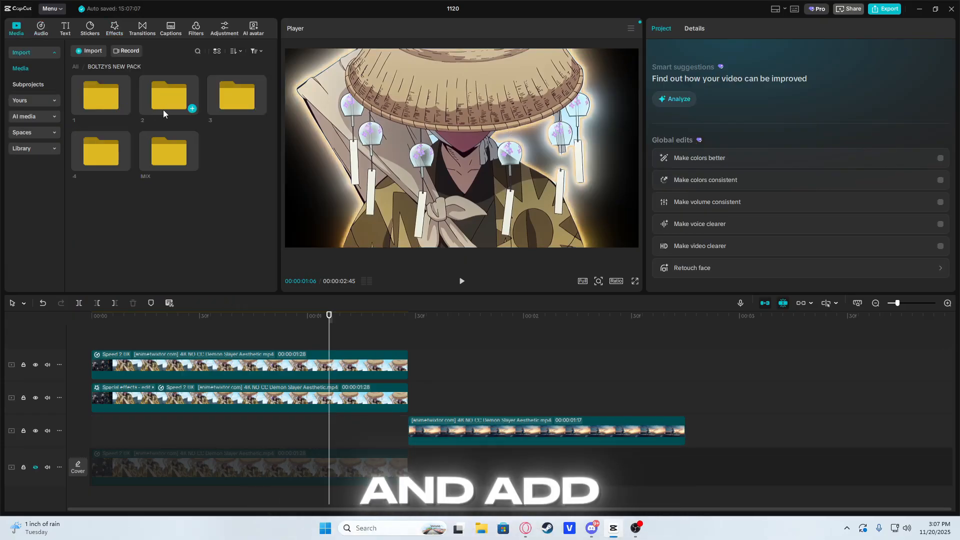
double_click(173, 154)
double_click(222, 101)
double_click(150, 98)
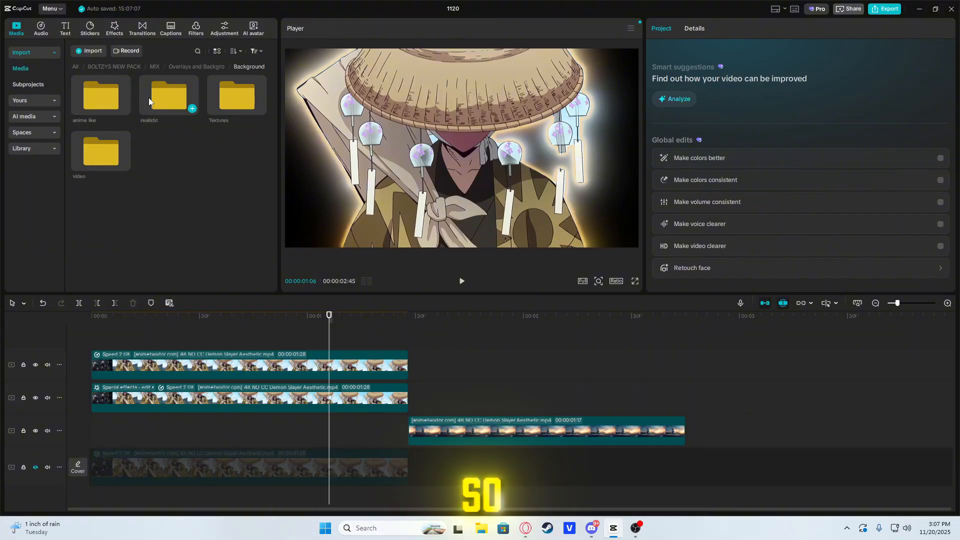
double_click(121, 101)
drag(168, 101, 92, 425)
Step: Trim the 10.jpg background to end with the cut-out clips and move it down onto the next clip's track
click(412, 403)
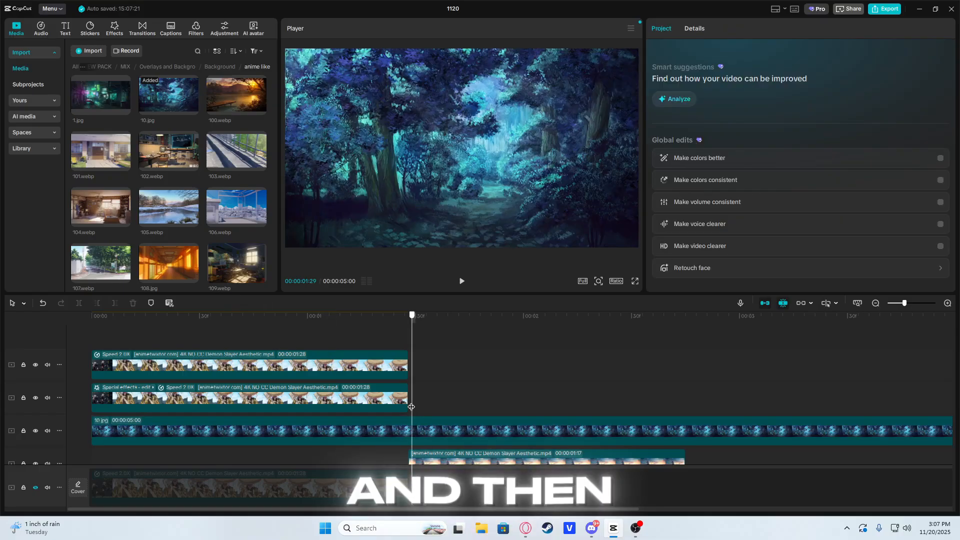
click(415, 426)
key(ctrl+b)
key(Delete)
drag(408, 321, 56, 361)
scroll(233, 427, down, 2)
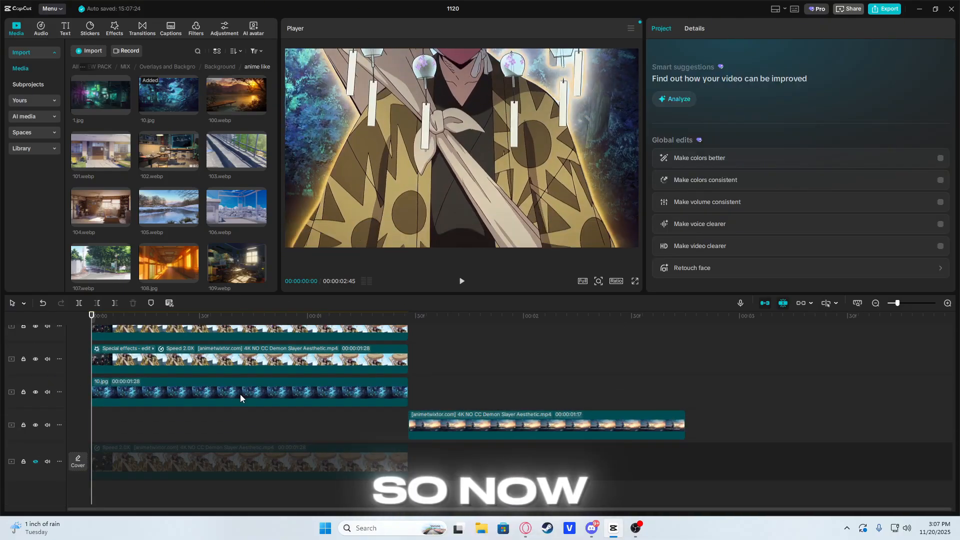
drag(240, 395, 240, 428)
drag(92, 323, 135, 324)
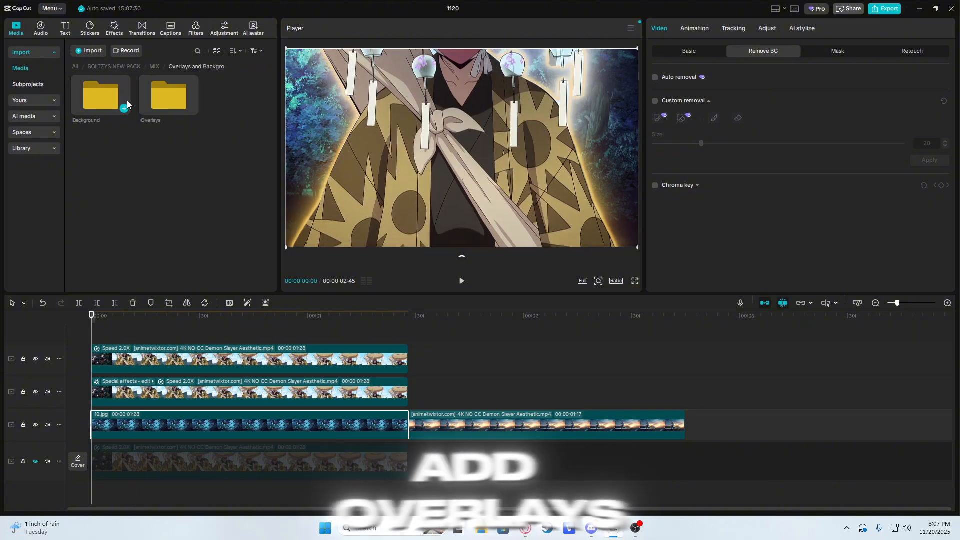
Step: Place the blue particle overlay 12119674 from the Overlays folder between the cut-outs and the background, at the timeline start
double_click(165, 96)
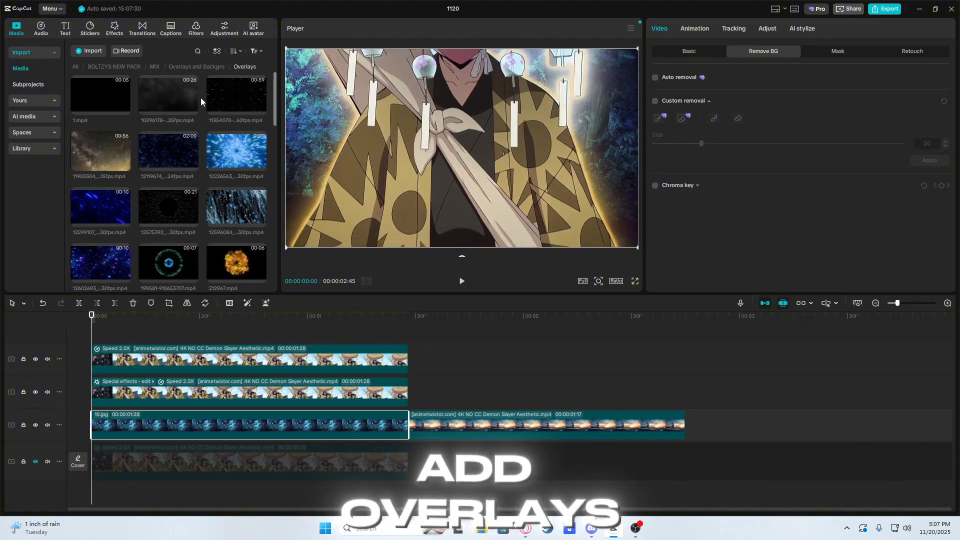
click(235, 159)
drag(168, 150, 110, 408)
Step: Split the blue particle overlay where the cut-out clips end and delete the excess part
click(397, 337)
drag(397, 337, 8, 338)
click(428, 418)
key(ctrl+b)
click(432, 426)
key(Delete)
click(442, 376)
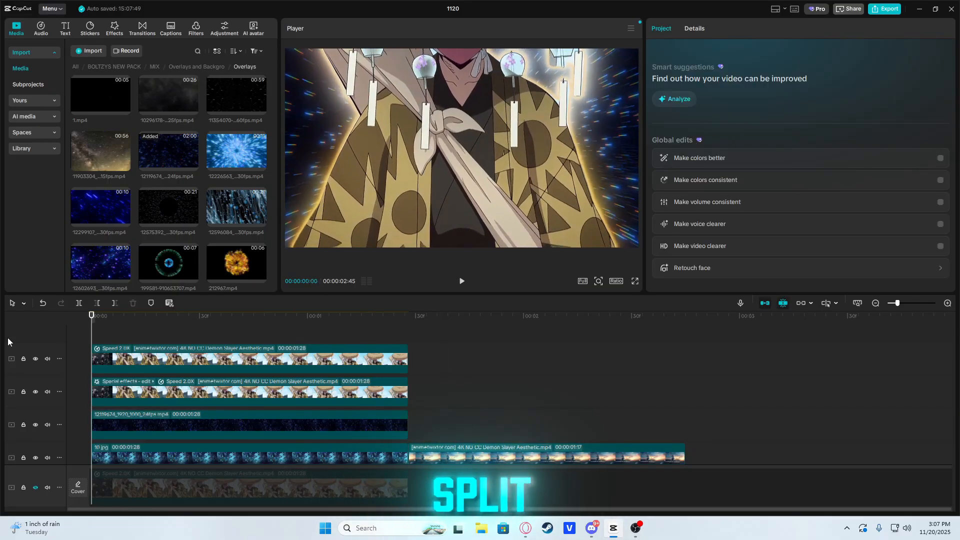
Step: Compare the Brighten and Screen blend modes on the blue particle overlay and keep Brighten
click(193, 422)
click(690, 51)
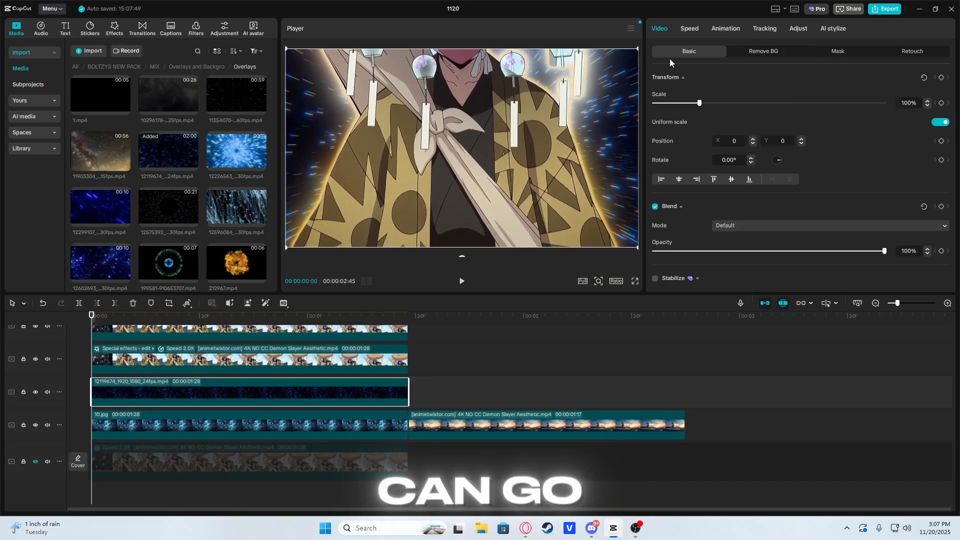
click(743, 228)
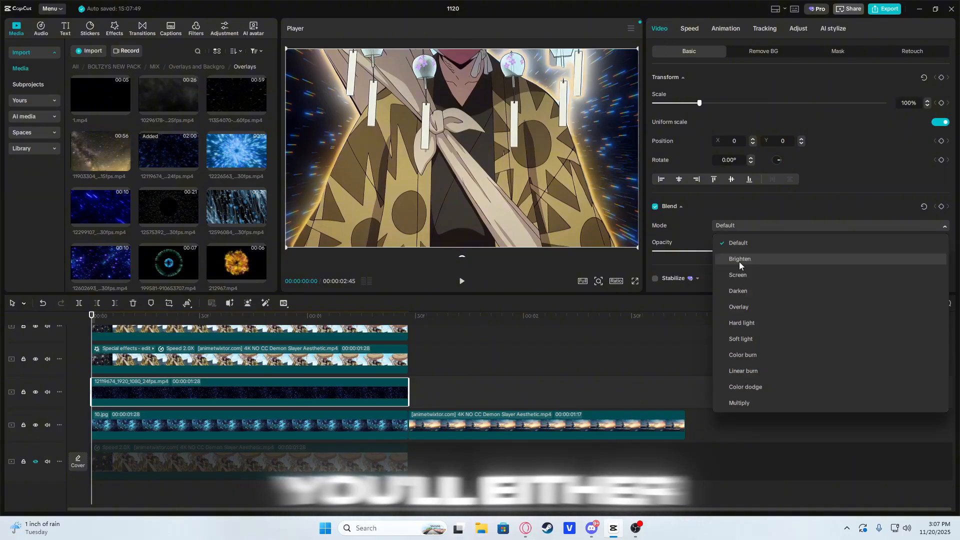
click(739, 262)
click(749, 226)
click(743, 274)
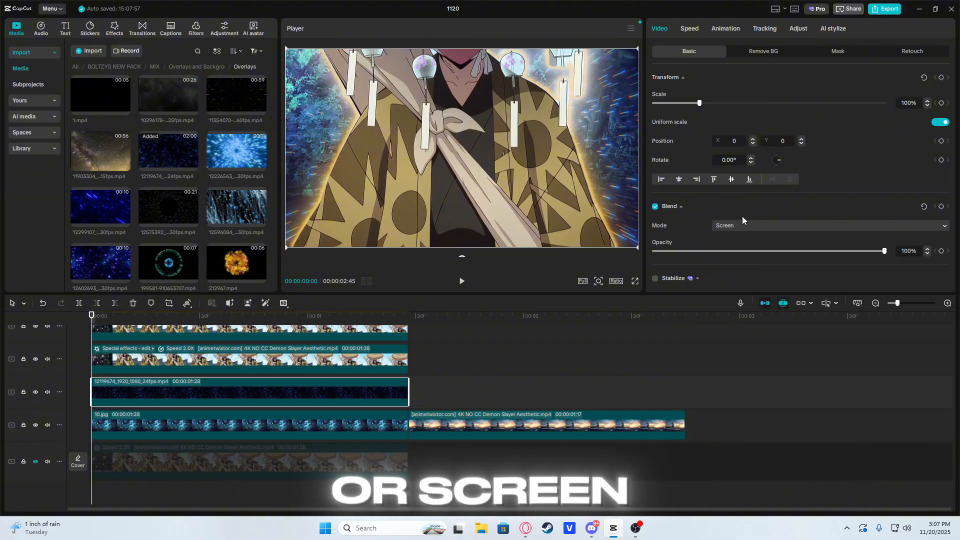
click(740, 223)
click(743, 258)
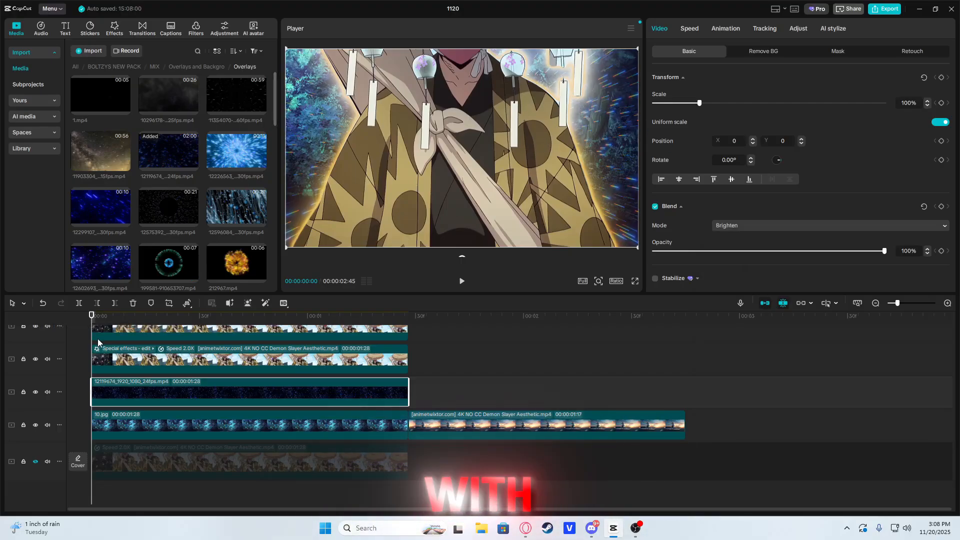
mouse_move(91, 316)
mouse_down()
mouse_move(407, 318)
mouse_move(92, 317)
mouse_up()
Step: Preview several overlay videos and place the orange ember overlay 8551791 above the blue particle overlay, at the timeline start
scroll(207, 165, down, 5)
scroll(207, 165, down, 3)
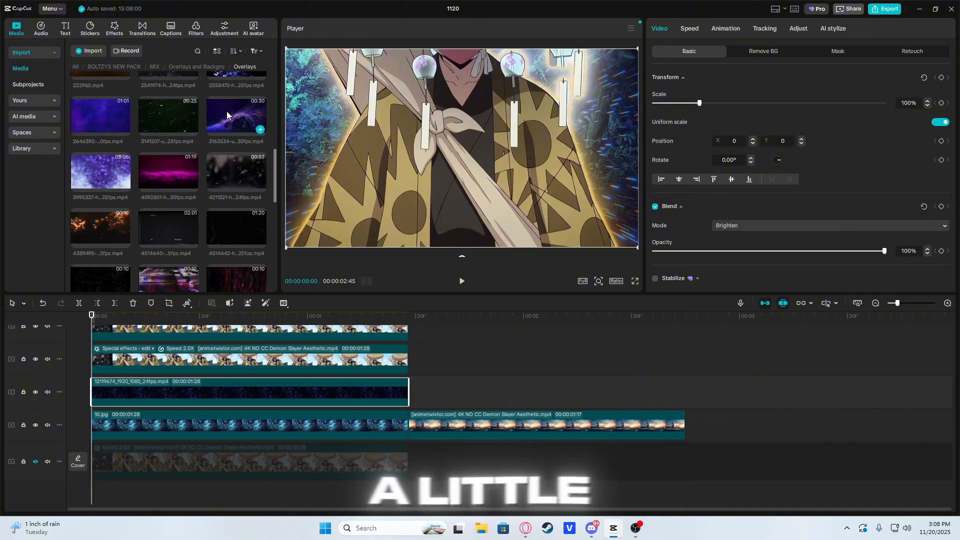
scroll(185, 195, down, 1)
click(241, 198)
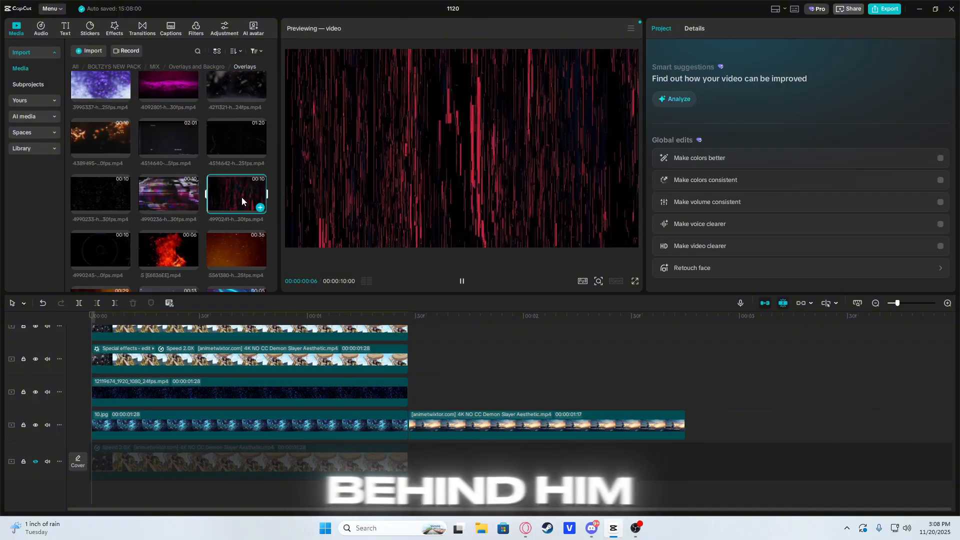
scroll(230, 196, down, 2)
click(233, 170)
scroll(182, 185, down, 2)
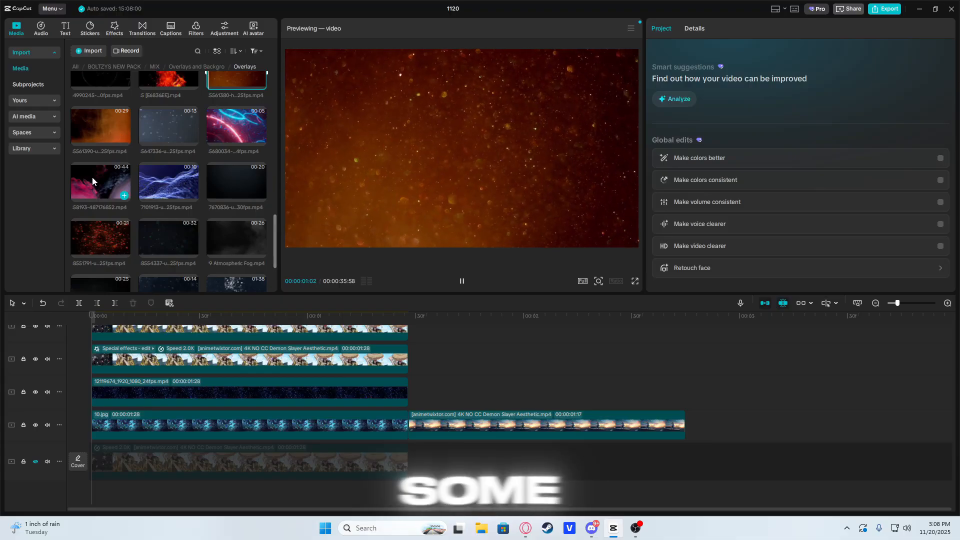
click(100, 236)
drag(100, 236, 115, 384)
Step: Split the ember overlay where the cut-out clips end and delete the excess part
click(434, 360)
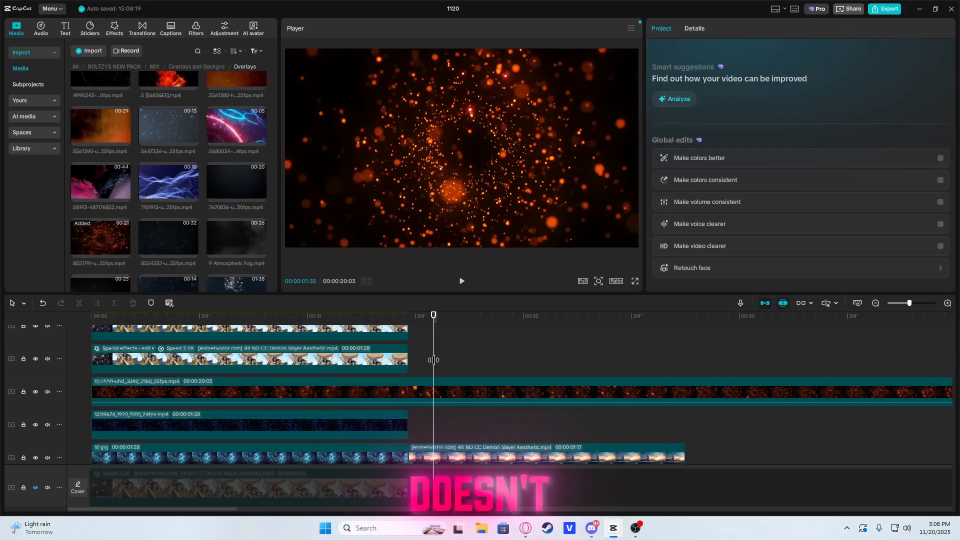
click(409, 360)
click(423, 393)
key(ctrl+b)
key(Delete)
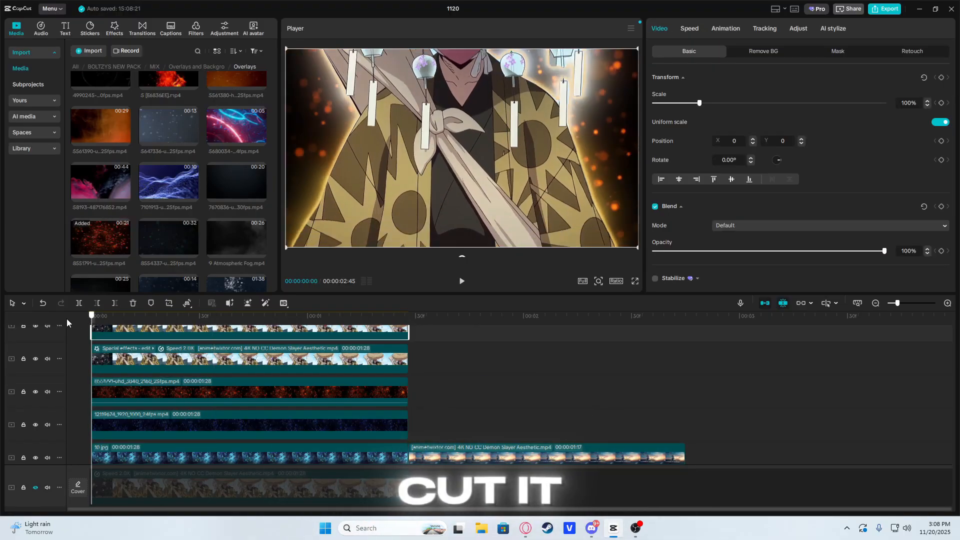
click(750, 225)
click(748, 260)
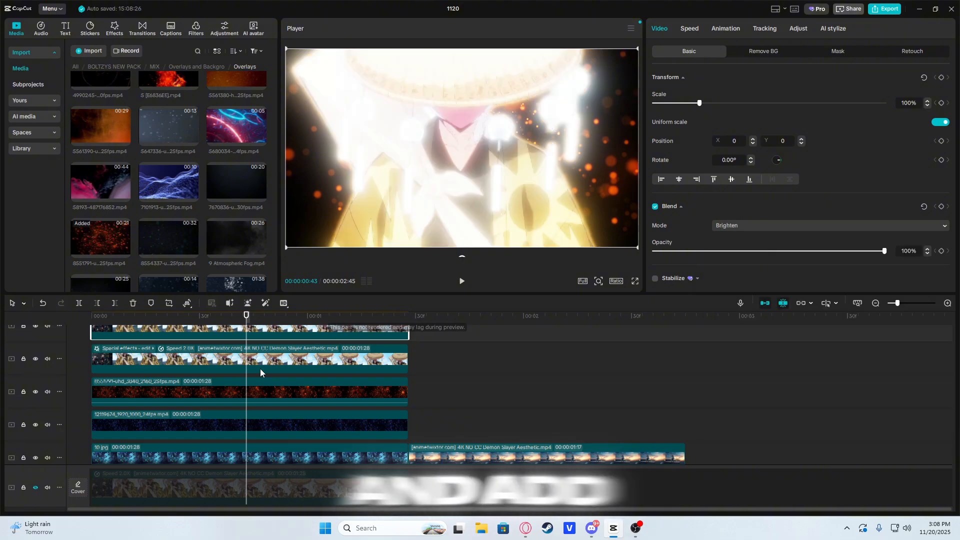
key(ctrl+z)
Step: Compare the Brighten and Screen blend modes on the ember overlay and keep Brighten
click(185, 388)
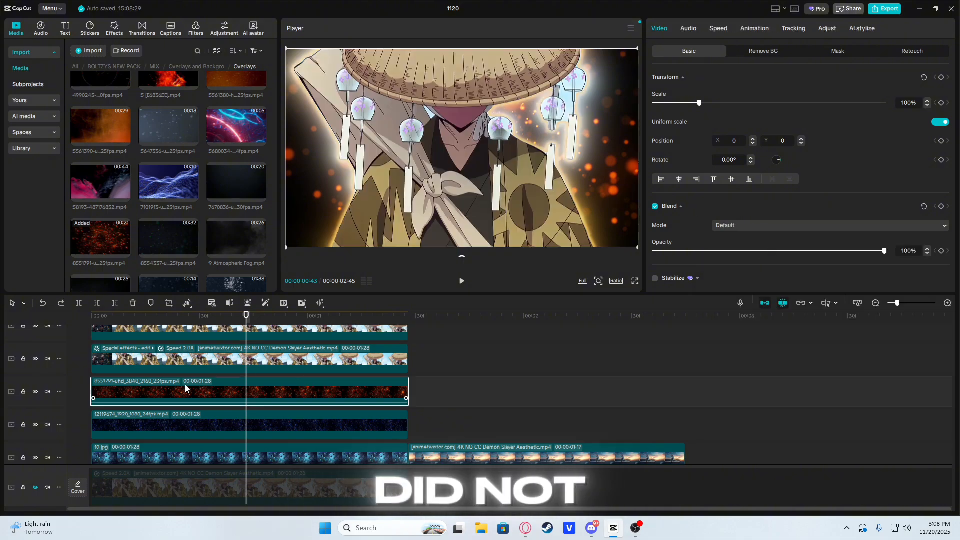
click(738, 226)
click(740, 259)
click(740, 226)
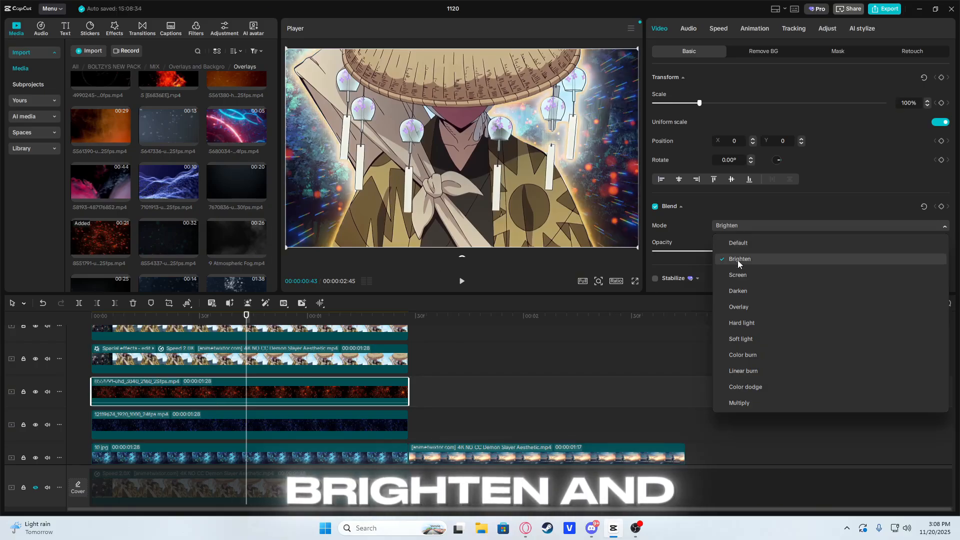
click(739, 275)
click(765, 225)
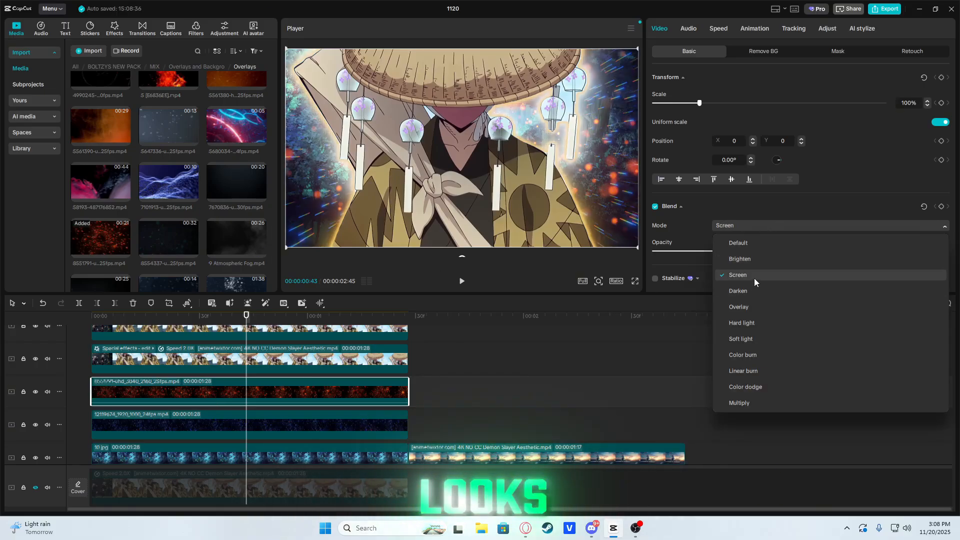
click(753, 259)
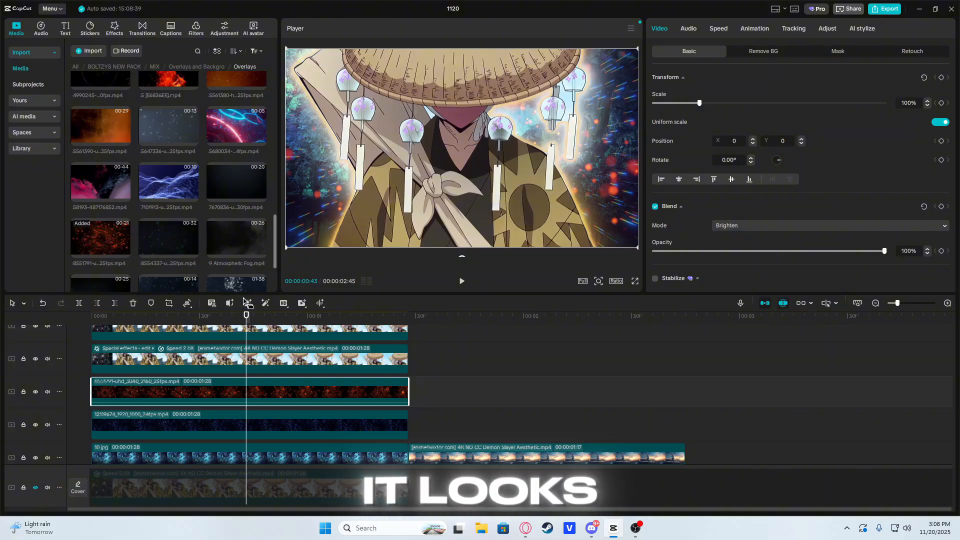
Step: Preview more overlays, place 9 Atmospheric Fog.mp4 above the ember overlay at the timeline start, and trim it to the cut-outs' length
scroll(159, 209, down, 2)
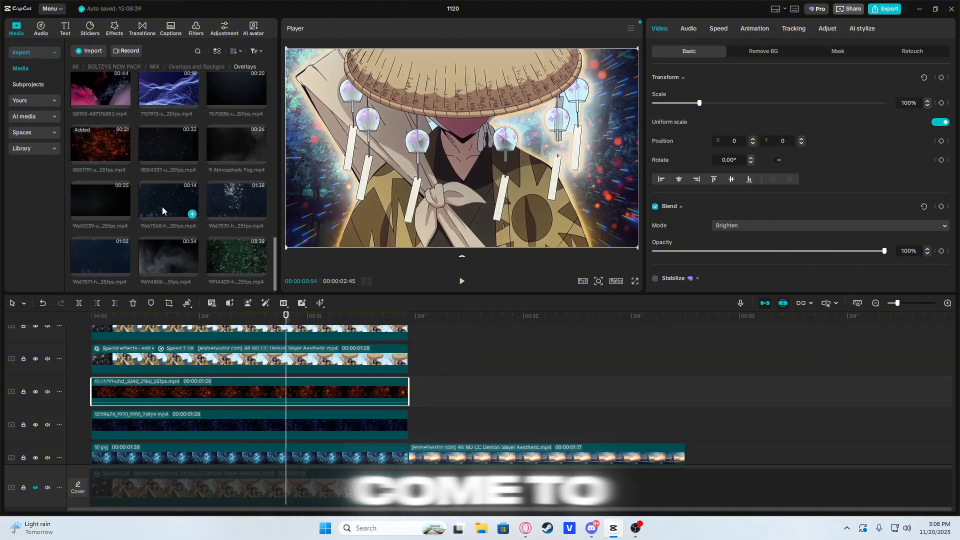
click(227, 252)
click(176, 256)
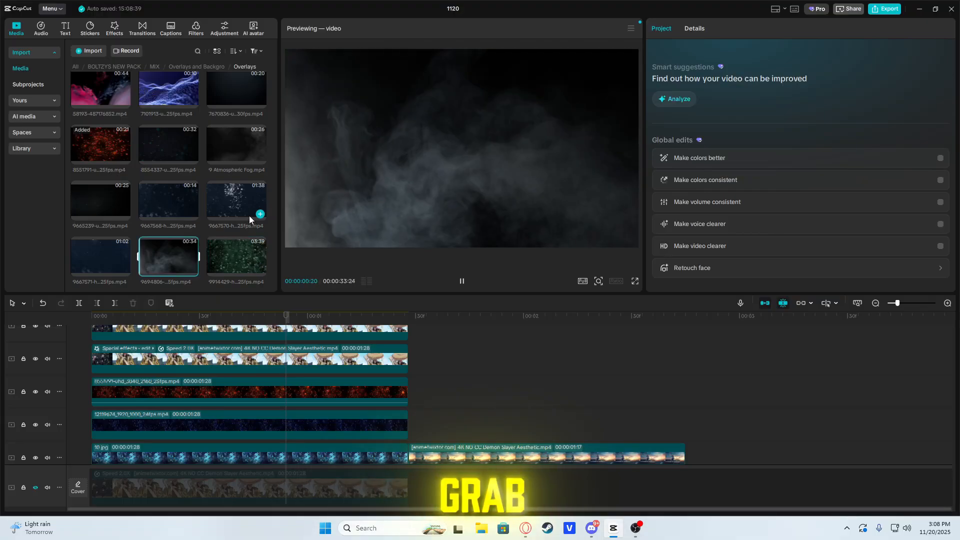
click(249, 215)
scroll(175, 218, up, 1)
click(223, 176)
drag(223, 176, 91, 383)
drag(286, 323, 91, 328)
key(w)
Step: Set the fog overlay's blend mode to Brighten and play back the composite
click(128, 391)
click(760, 226)
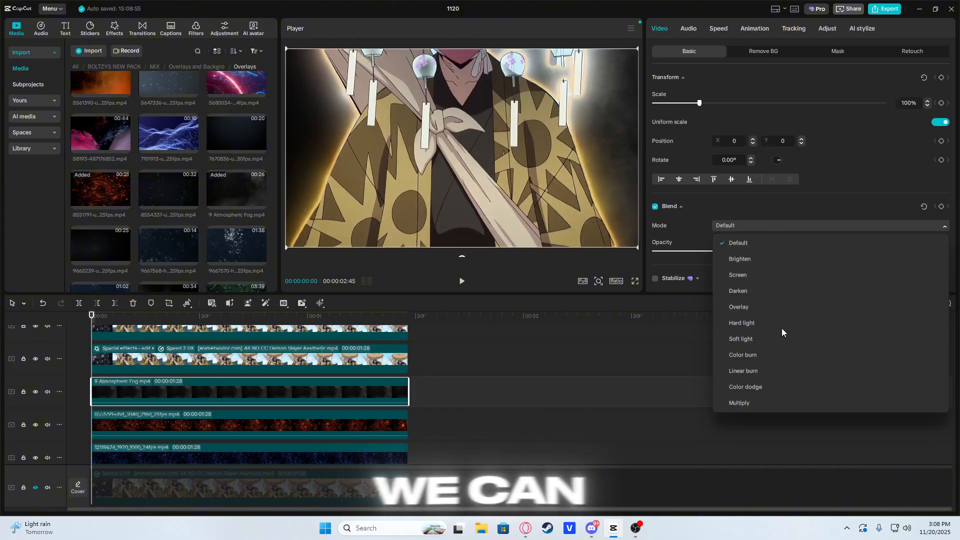
click(739, 259)
key(space)
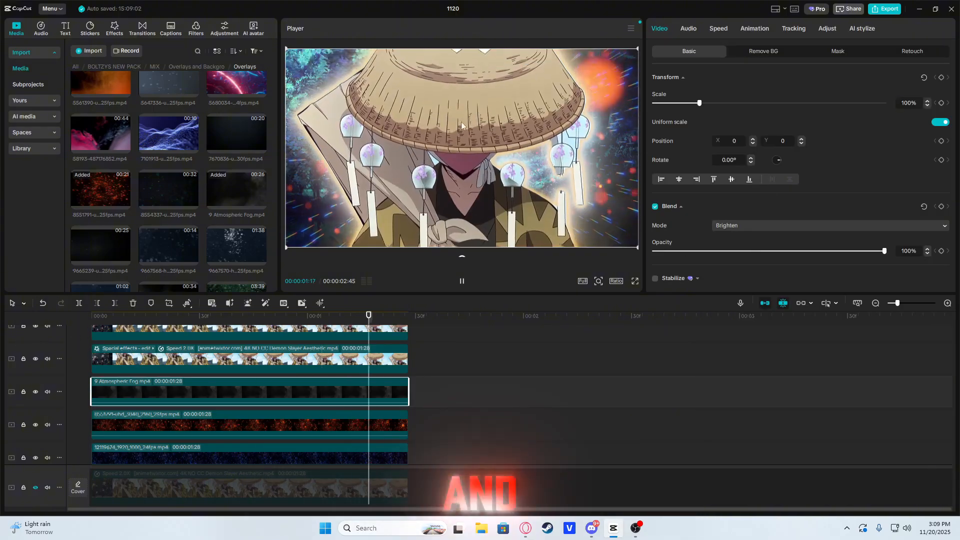
drag(137, 318, 91, 322)
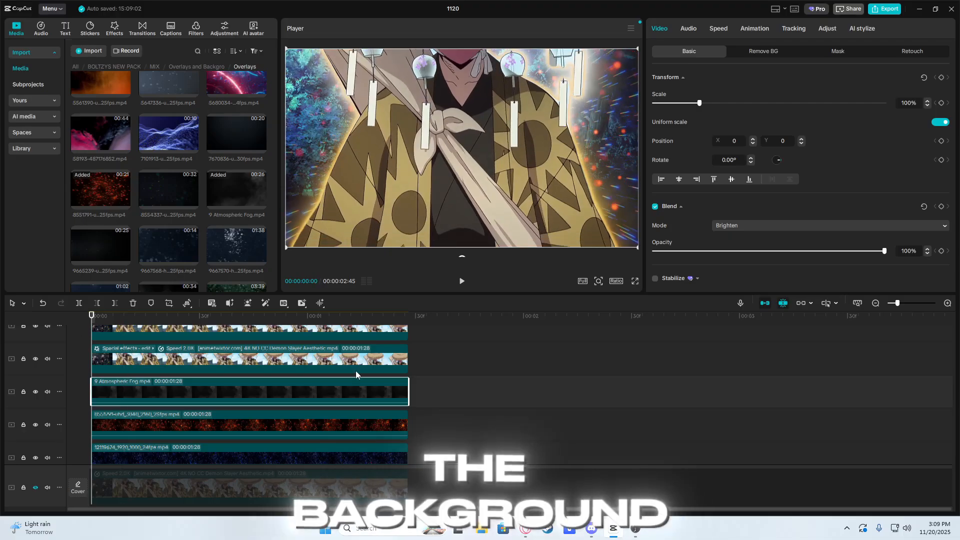
Step: Combine the fog, ember and blue particle overlays into one compound clip
scroll(358, 375, down, 2)
ctrl+click(362, 391)
ctrl+click(364, 414)
key(alt+g)
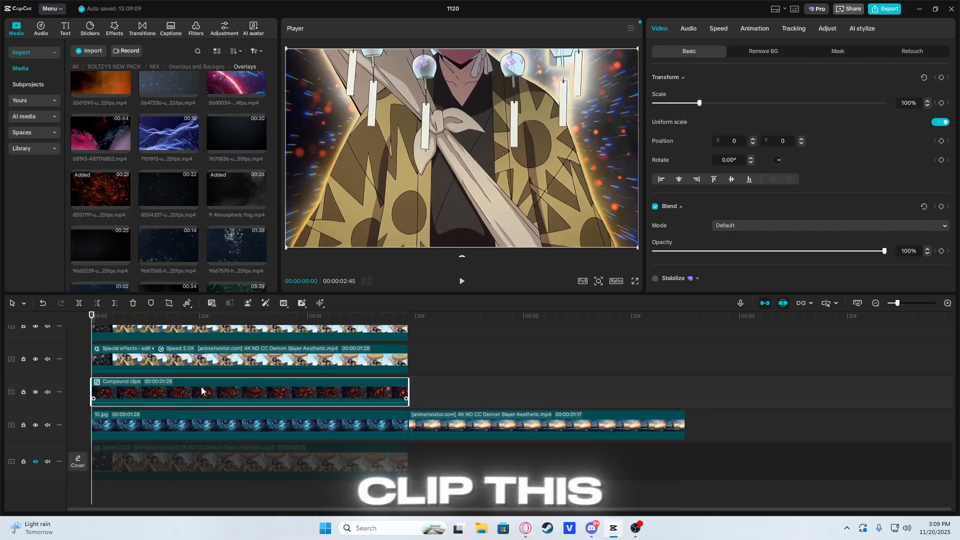
Step: Adjust the compound overlay clip's color to saturation -50 and temperature 37
click(827, 28)
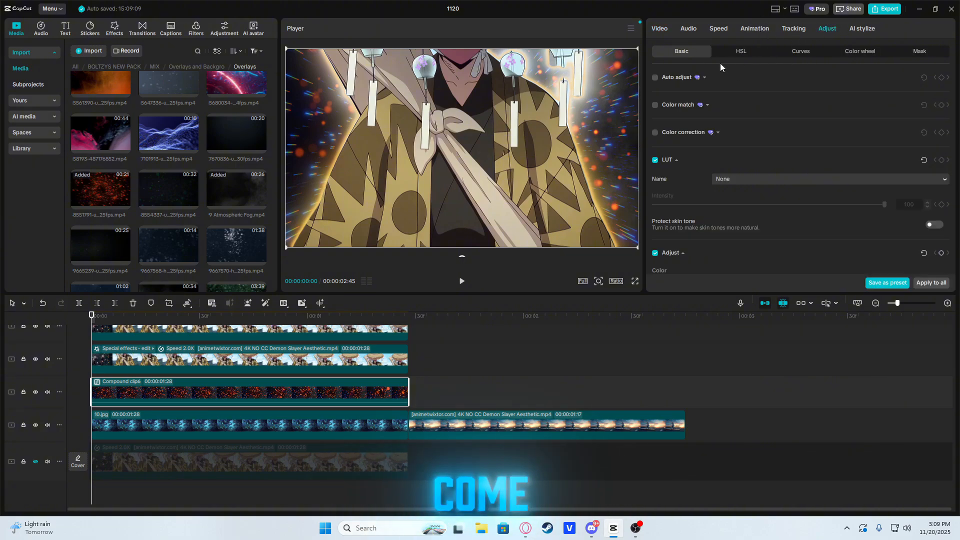
scroll(739, 166, down, 5)
drag(770, 216, 650, 217)
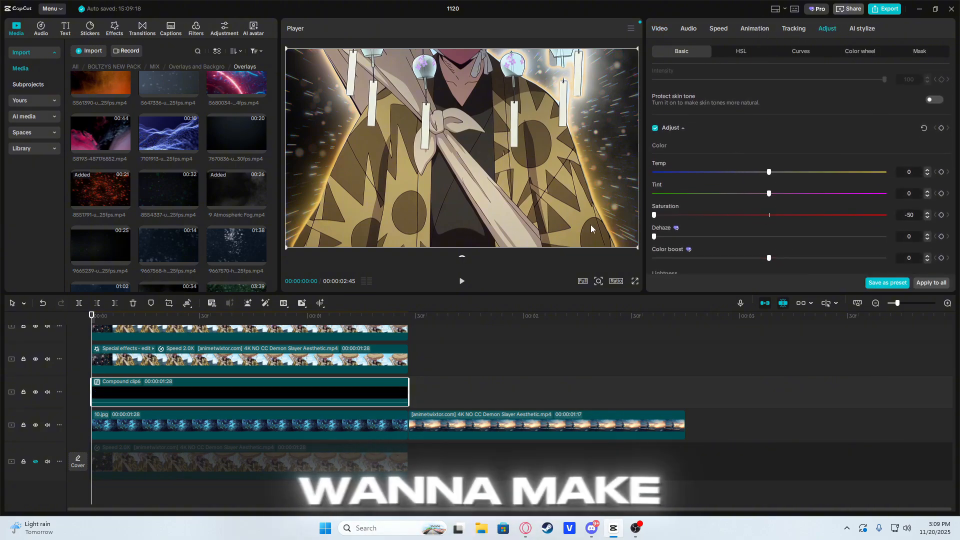
scroll(746, 230, down, 2)
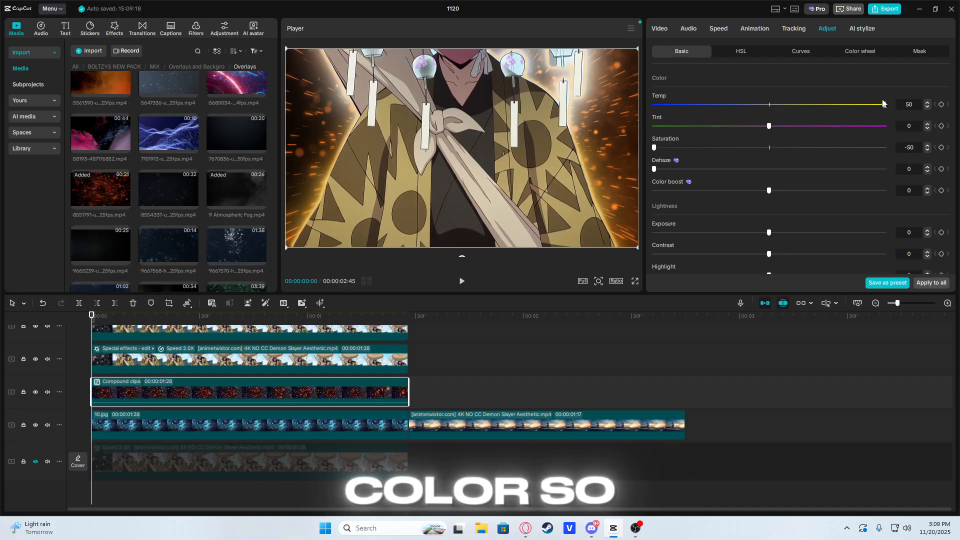
drag(885, 104, 857, 105)
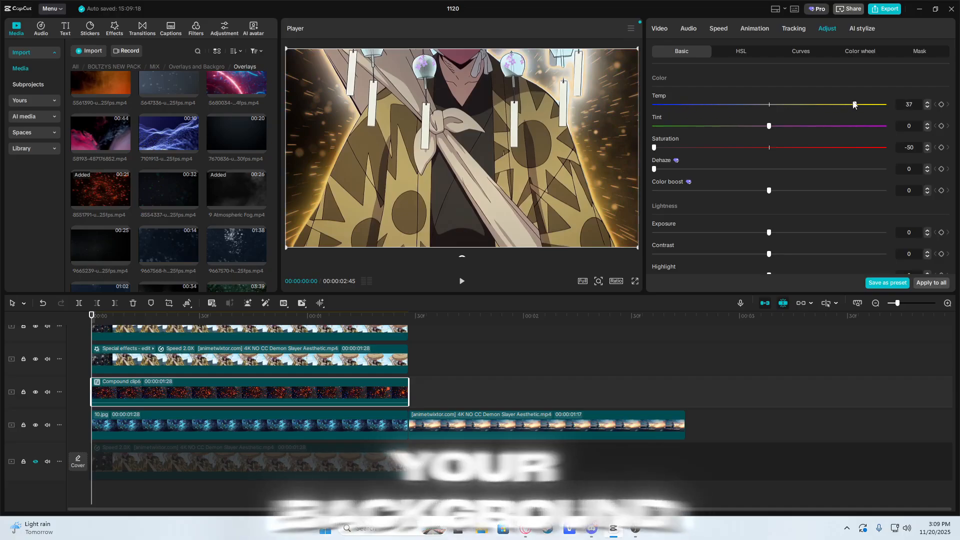
Step: Compare the Brighten and Screen blend modes on the compound overlay clip and keep Brighten
click(659, 28)
scroll(720, 160, down, 2)
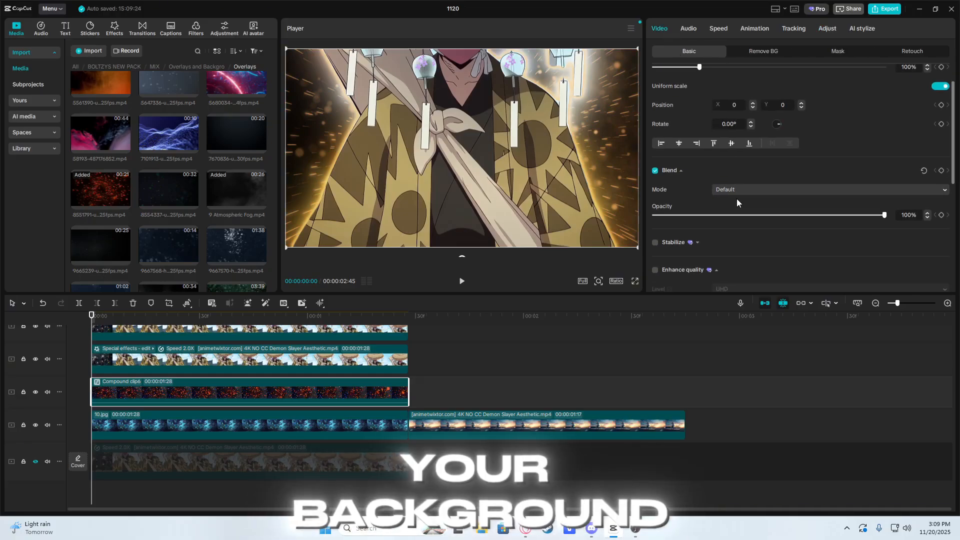
click(736, 192)
click(754, 225)
click(741, 193)
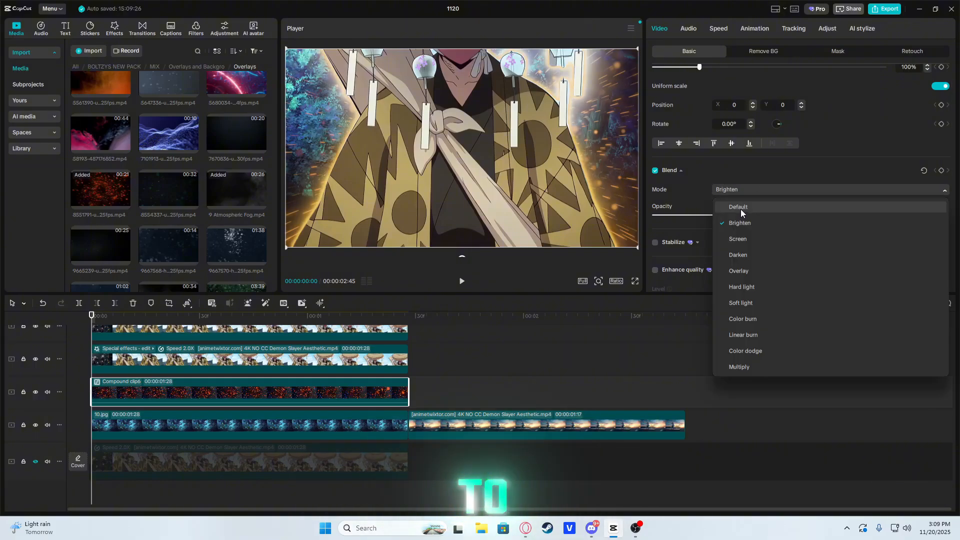
click(742, 228)
click(733, 190)
click(727, 205)
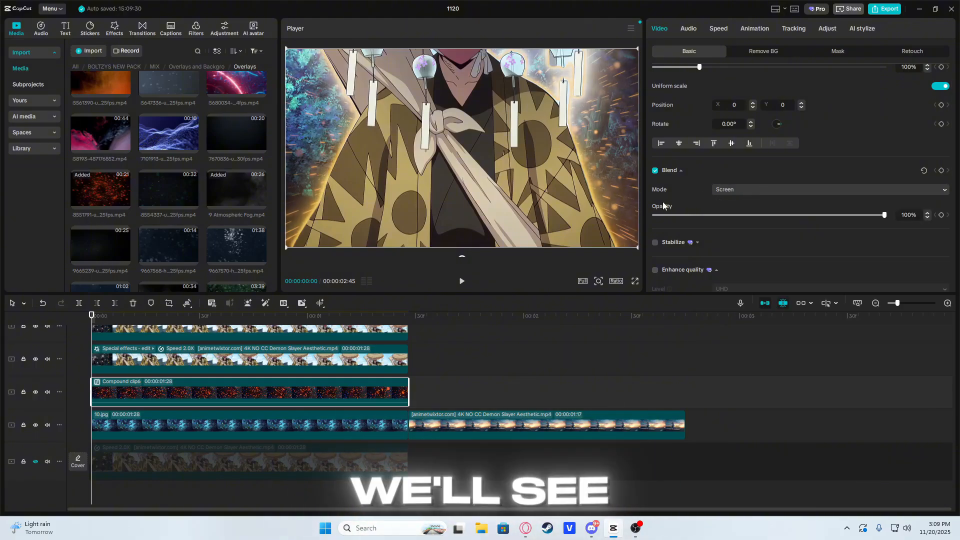
click(722, 190)
click(740, 228)
Step: Set the 10.jpg background's saturation to -50 and its temperature to 50
scroll(199, 354, up, 2)
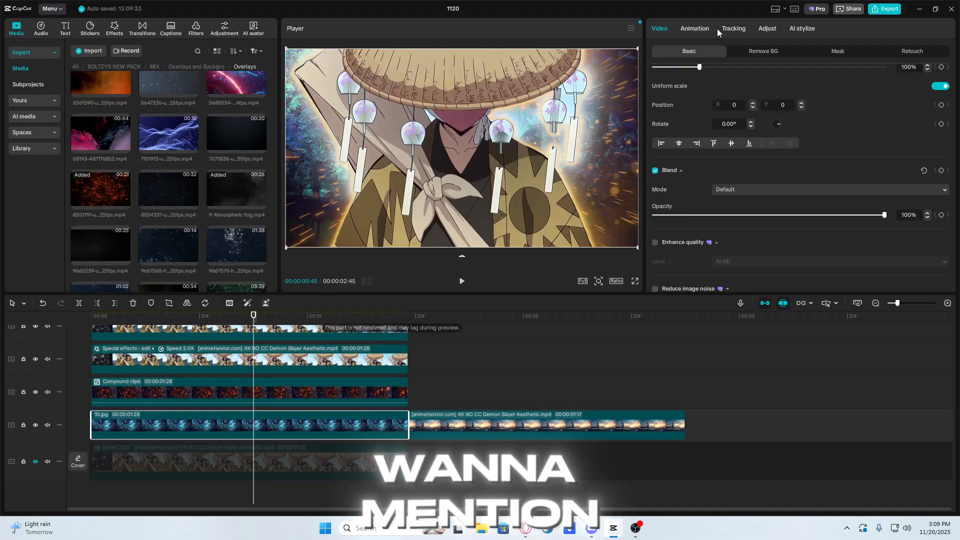
click(767, 28)
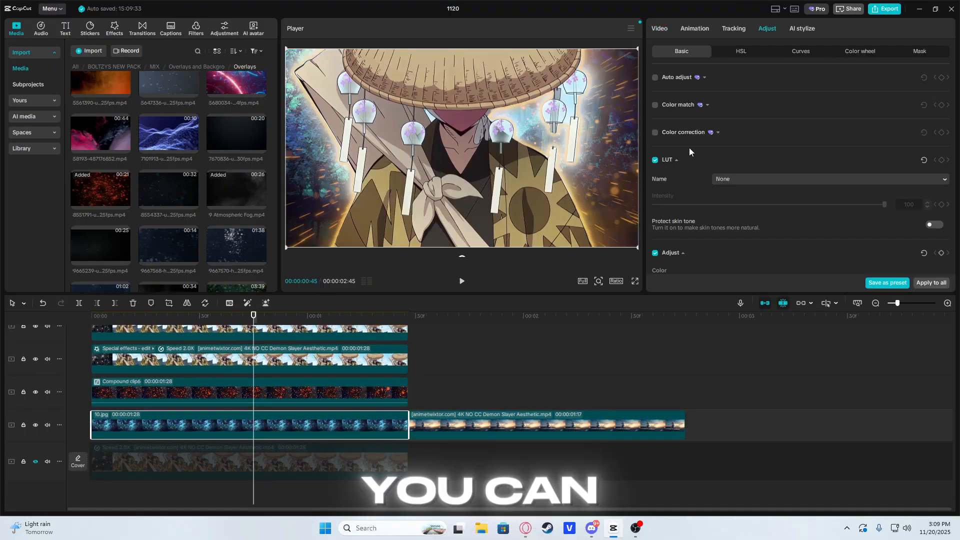
scroll(707, 173, down, 5)
drag(769, 201, 709, 182)
scroll(779, 223, down, 3)
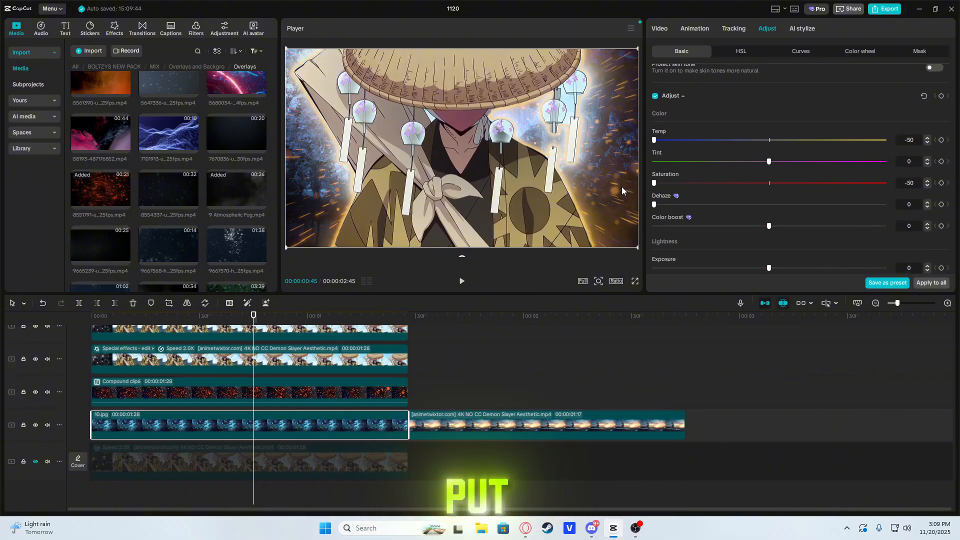
drag(654, 141, 898, 136)
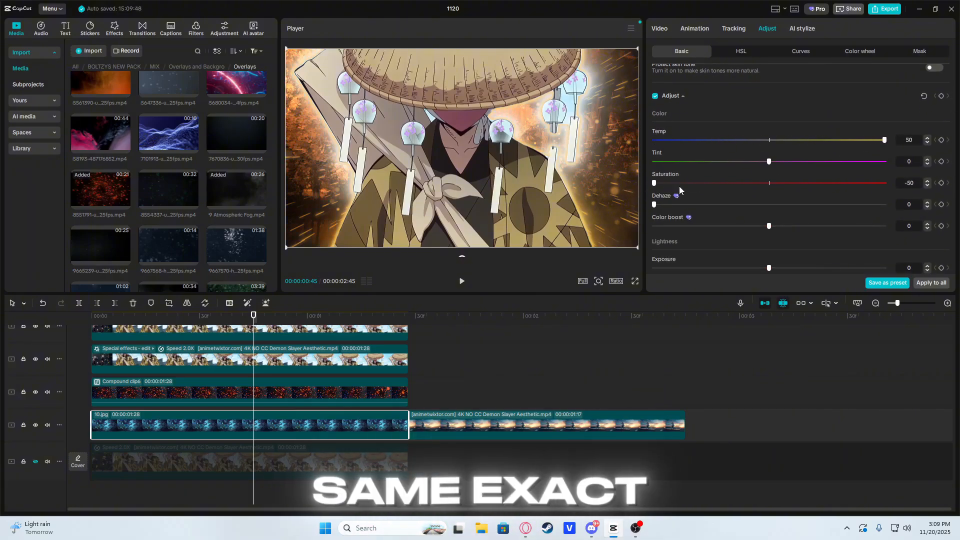
Step: Set the background image's exposure to -17 and contrast to 50, and scrub through the composite to preview it
scroll(679, 190, down, 5)
drag(769, 164, 728, 169)
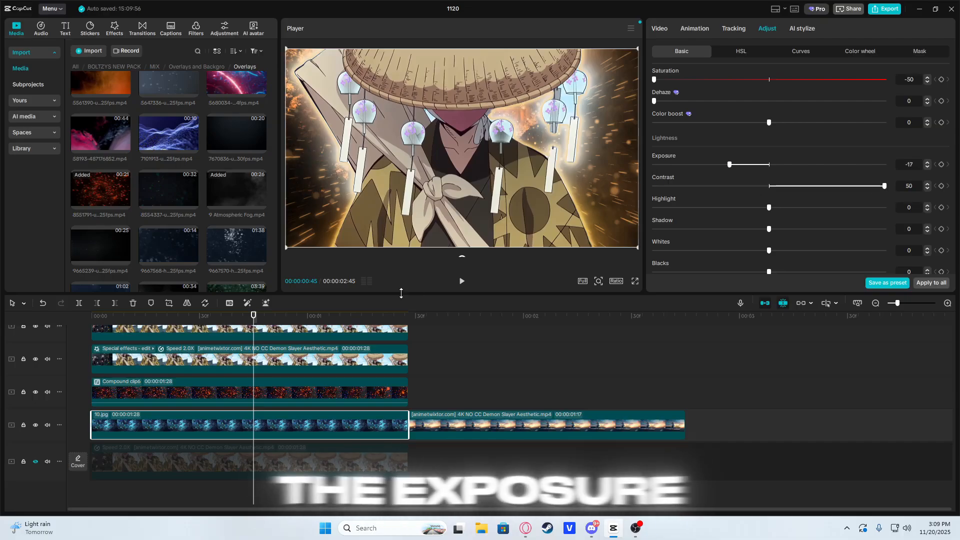
drag(254, 316, 369, 315)
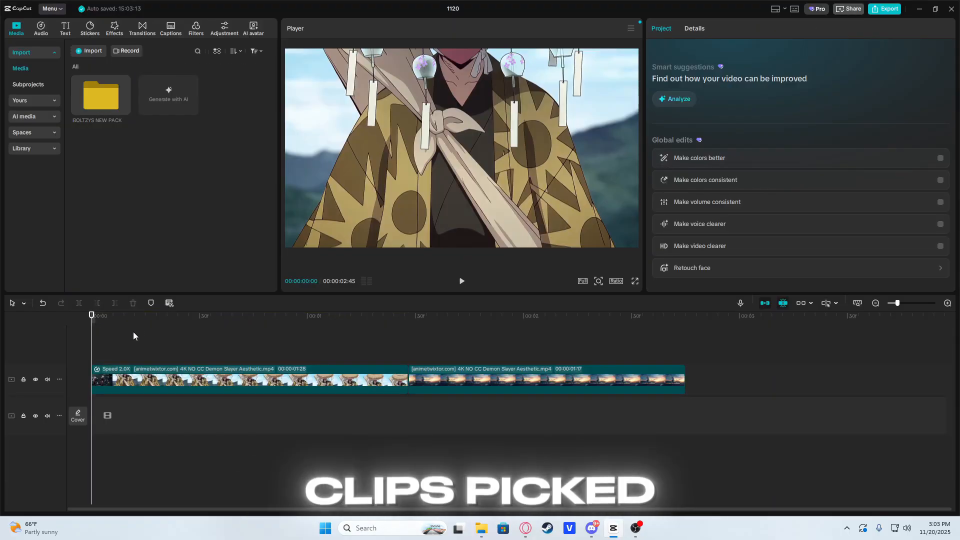
drag(133, 332, 246, 332)
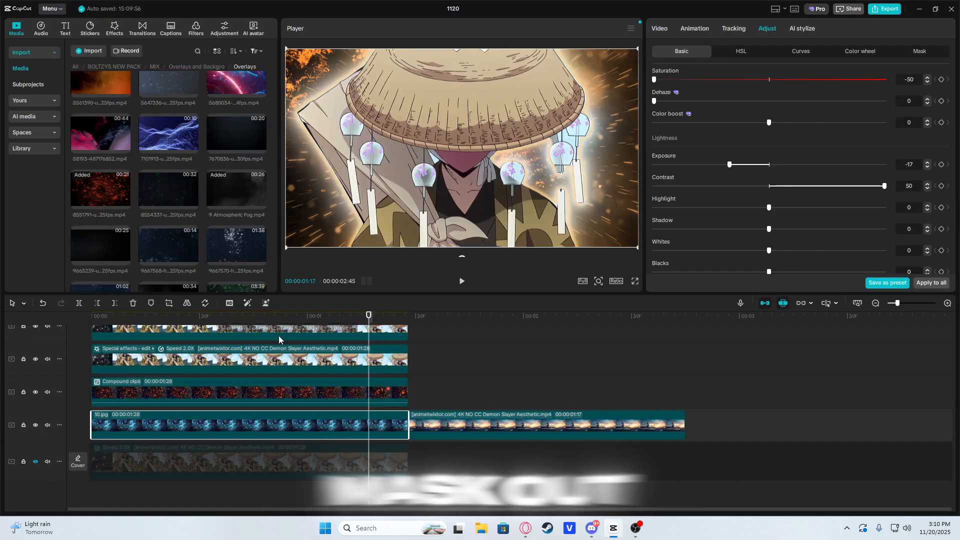
scroll(225, 369, up, 1)
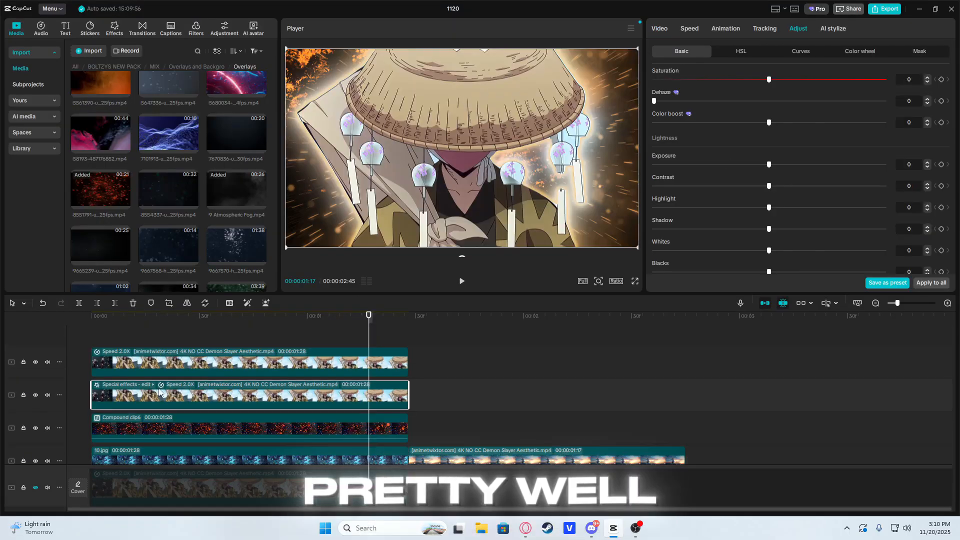
Step: Reduce the first Glow 2 effect's size to 2 on the lower character clip, raise its glow amount, and preview it
click(131, 385)
click(139, 412)
click(175, 397)
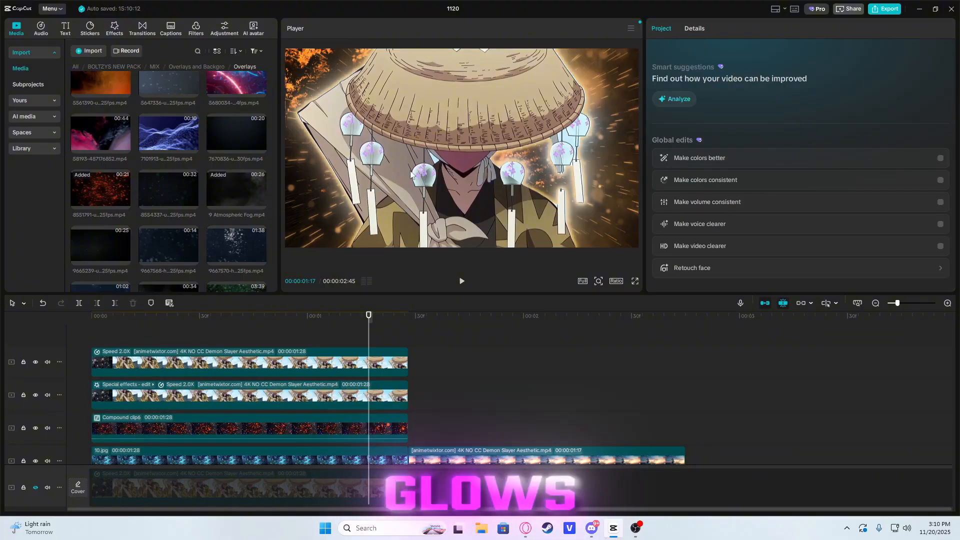
click(173, 363)
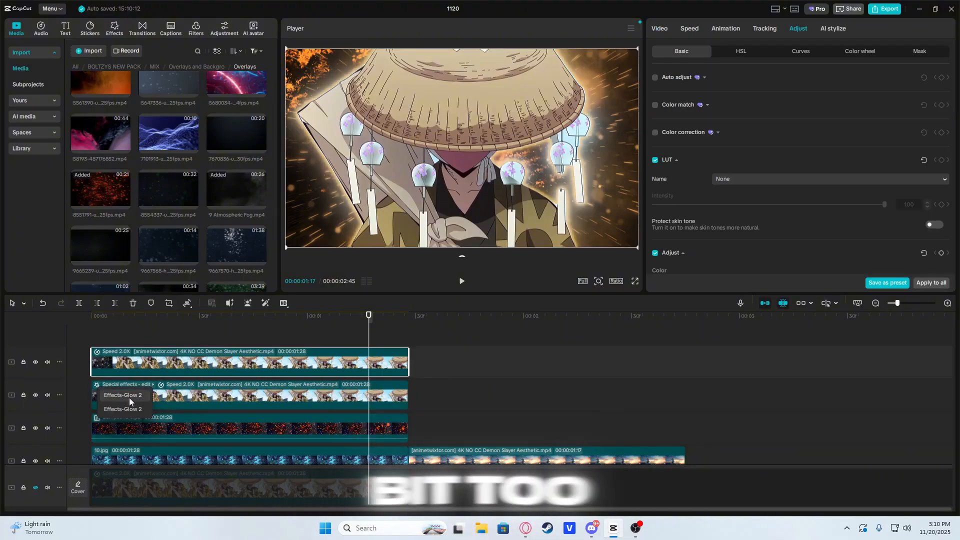
click(130, 399)
drag(770, 135, 664, 139)
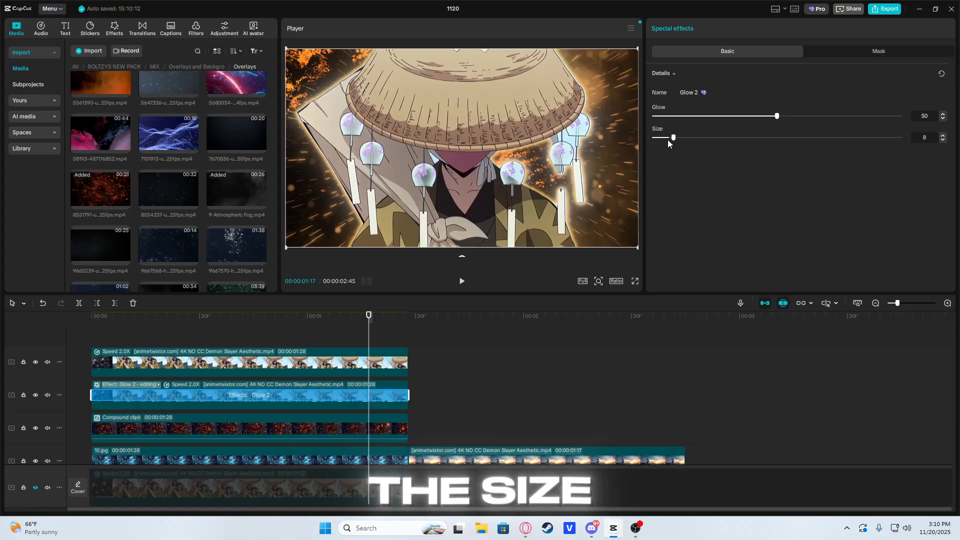
drag(745, 115, 923, 114)
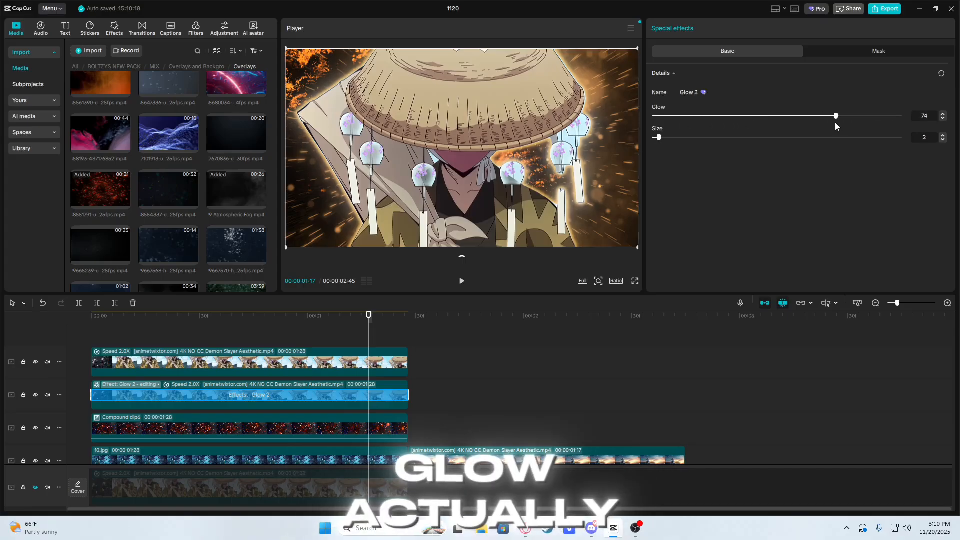
key(space)
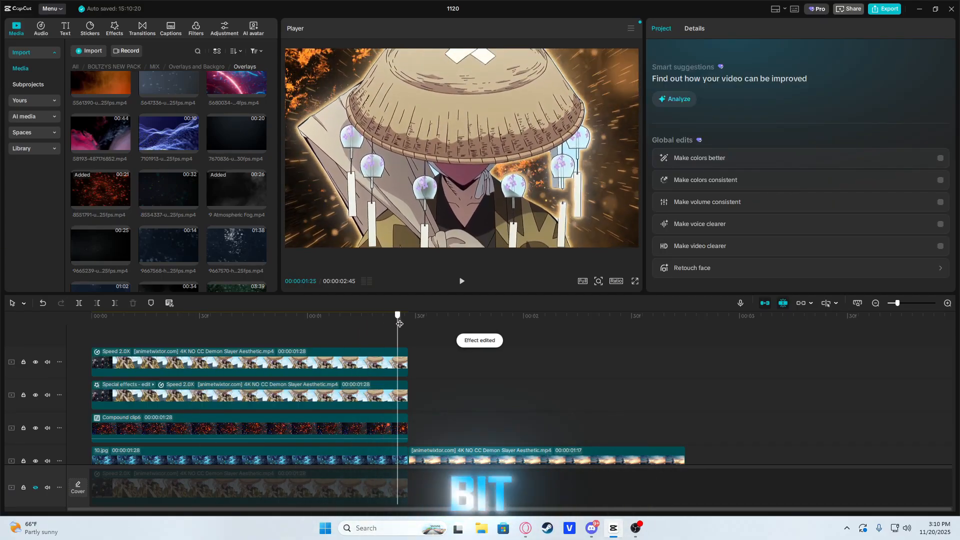
Step: Clear the effects search and combine the character, glow, overlay and background clips into one compound clip
click(113, 31)
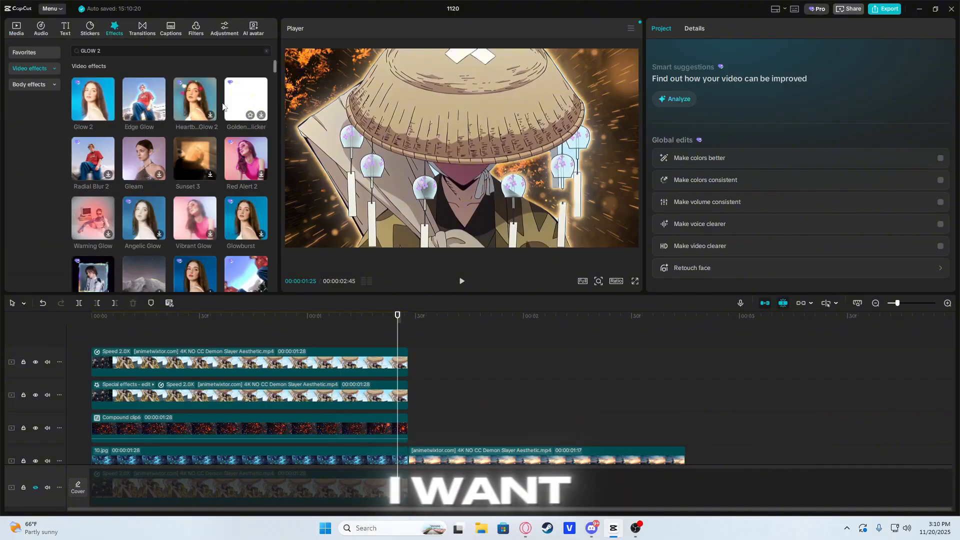
click(267, 50)
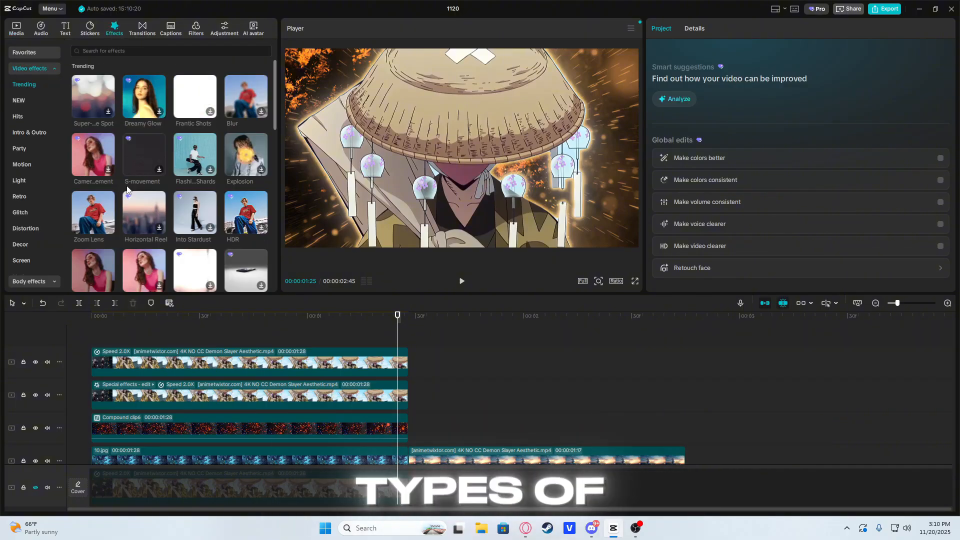
drag(334, 322, 92, 330)
scroll(150, 395, down, 2)
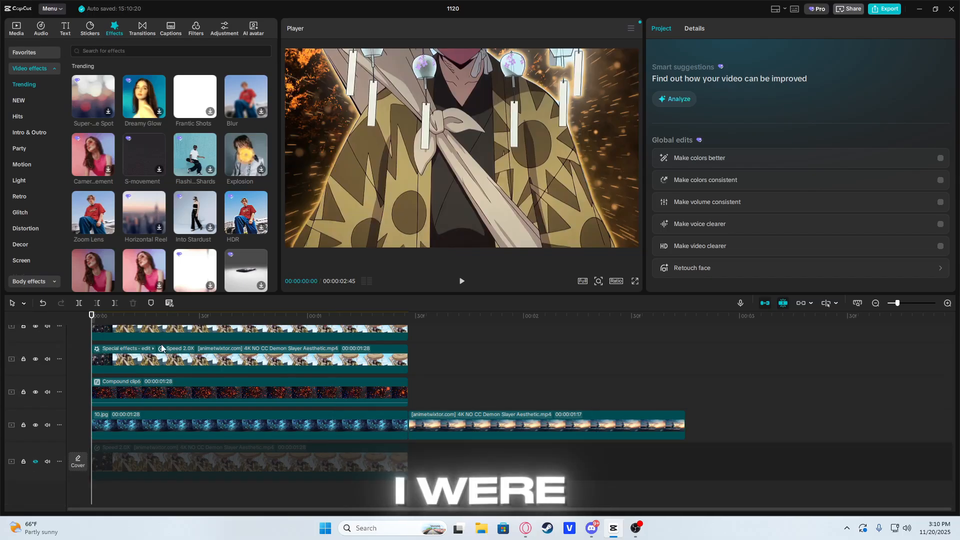
scroll(178, 375, up, 2)
scroll(175, 356, down, 1)
key(alt+g)
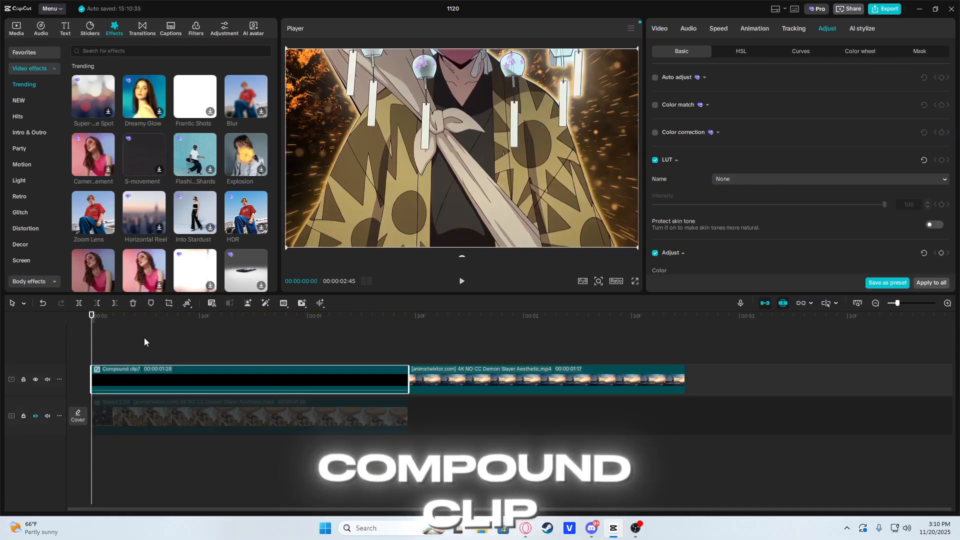
click(145, 341)
click(82, 335)
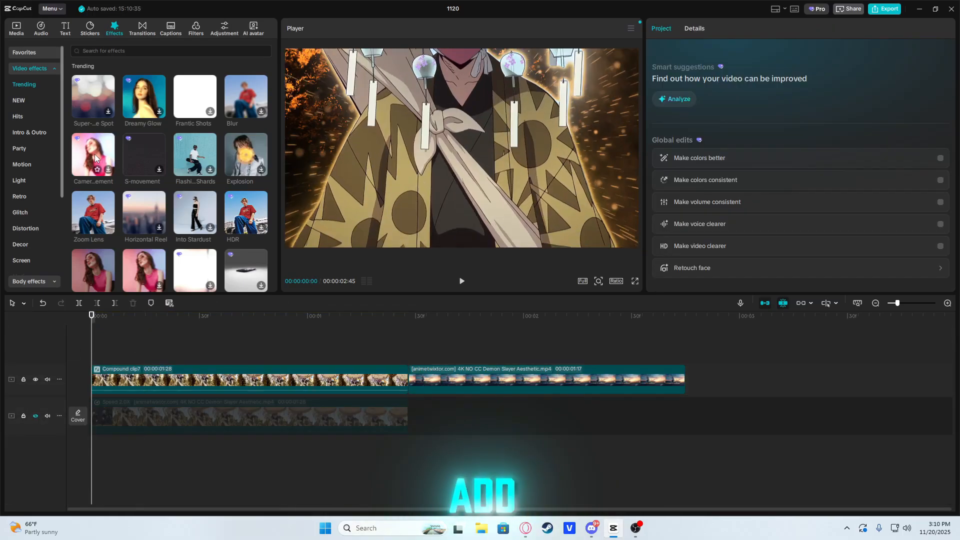
Step: Add the Camera Movement effect over the compound clip and trim it to the compound clip's end
drag(93, 155, 93, 354)
drag(740, 352, 409, 353)
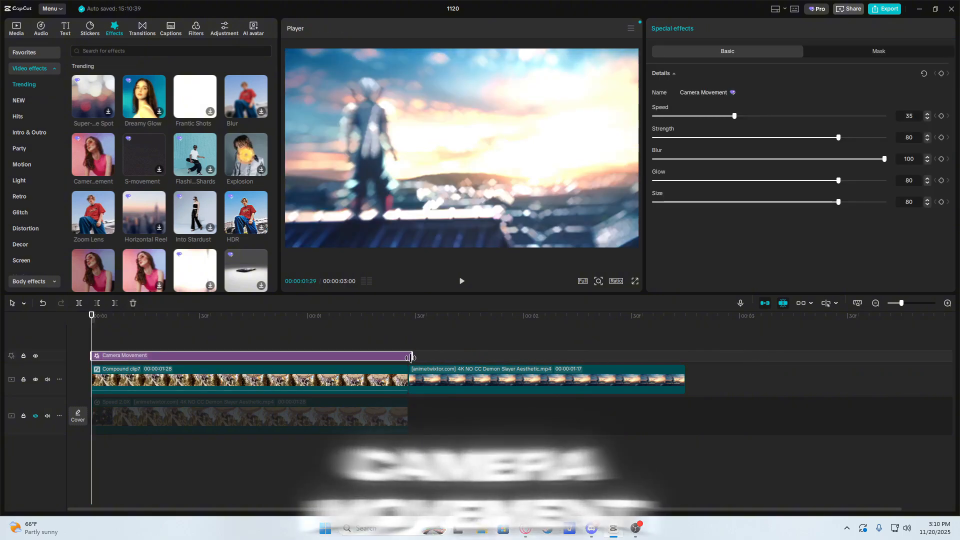
click(195, 338)
click(365, 356)
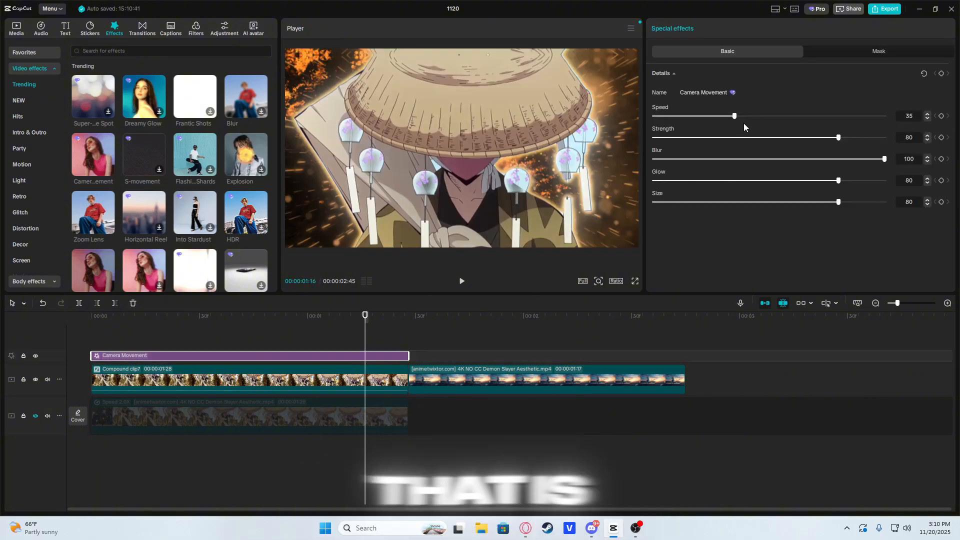
Step: Set the Camera Movement effect to speed 24, strength 36, blur 15, glow 20 and size 30
drag(734, 115, 709, 116)
drag(839, 137, 737, 137)
drag(884, 159, 723, 159)
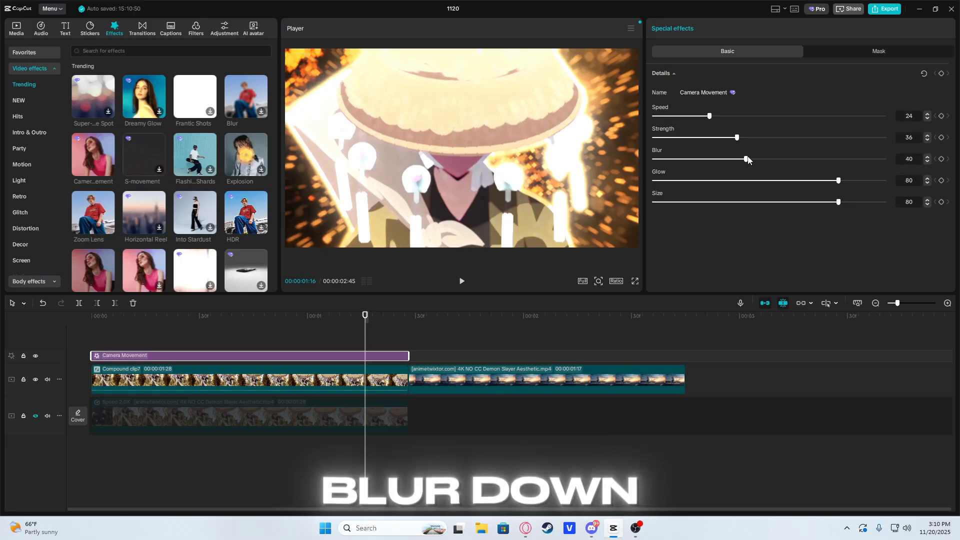
drag(783, 183, 718, 186)
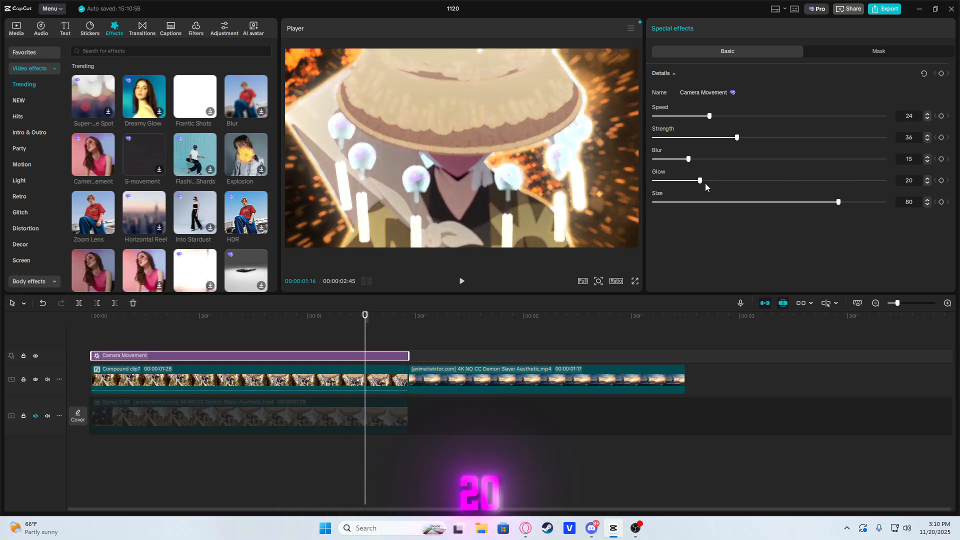
click(700, 202)
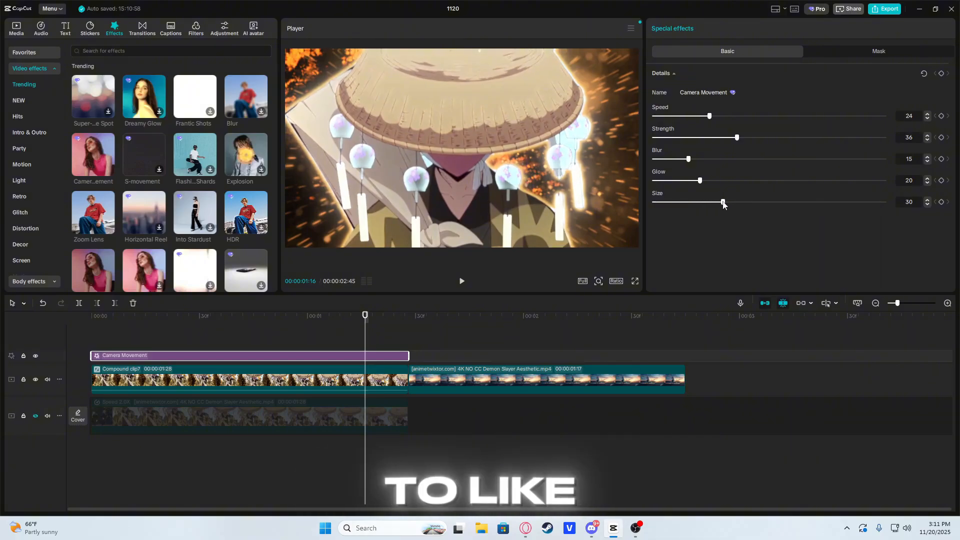
Step: Raise the Camera Movement effect's strength to 60, set its speed to 25, and preview the motion
drag(167, 314, 333, 353)
click(333, 353)
drag(740, 137, 793, 143)
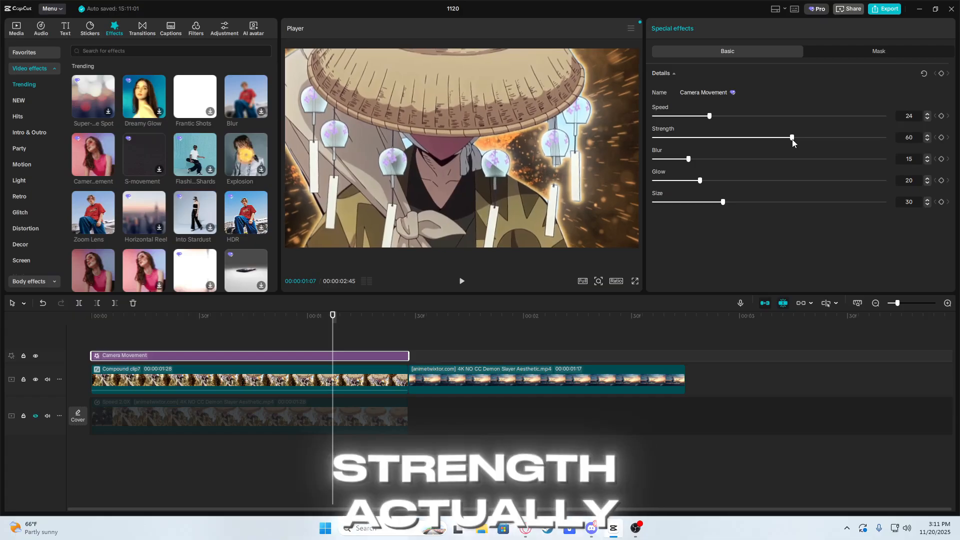
click(726, 117)
drag(727, 116, 738, 116)
click(115, 316)
key(space)
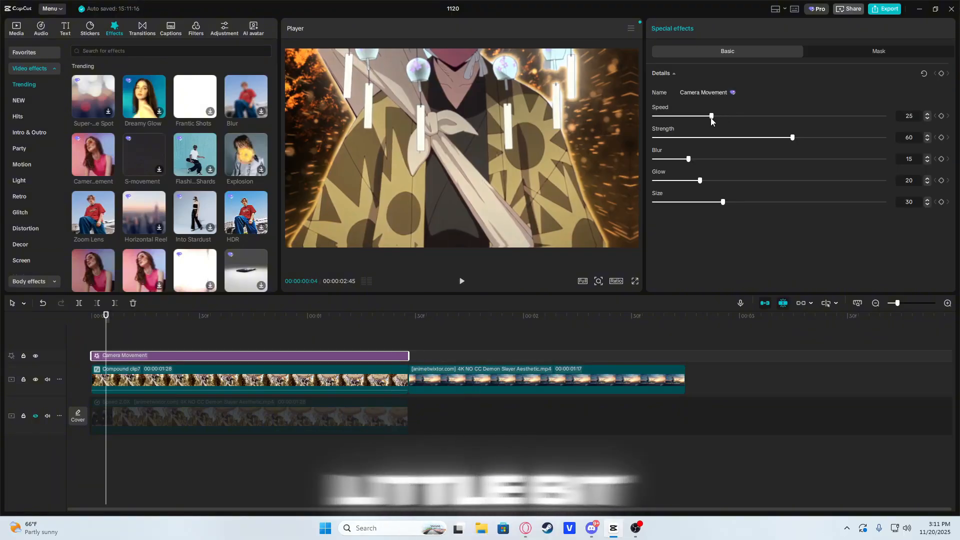
drag(106, 332, 307, 332)
click(308, 354)
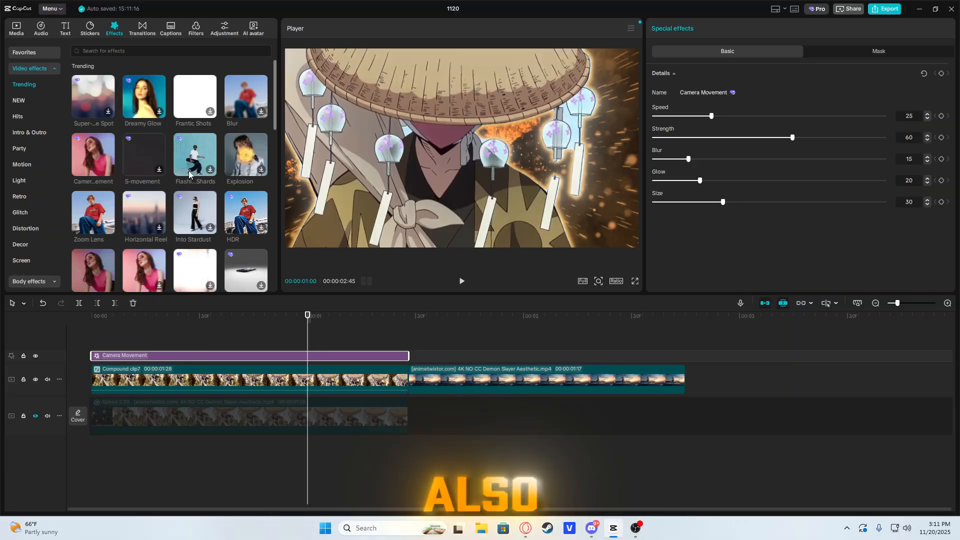
Step: Replace the Camera Movement effect with S-movement and trim it to the compound clip's end
key(Delete)
drag(145, 150, 120, 350)
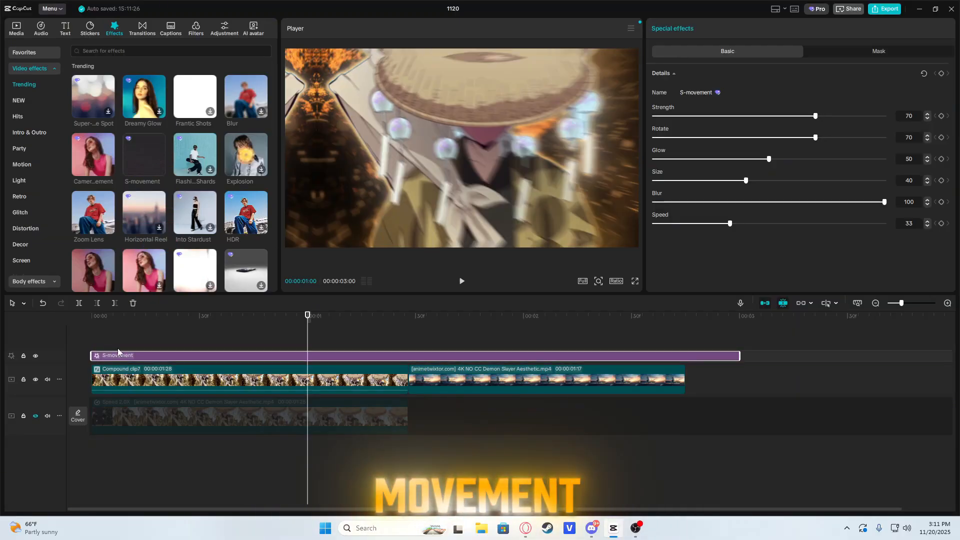
drag(278, 330, 408, 332)
click(411, 358)
key(w)
drag(170, 337, 311, 338)
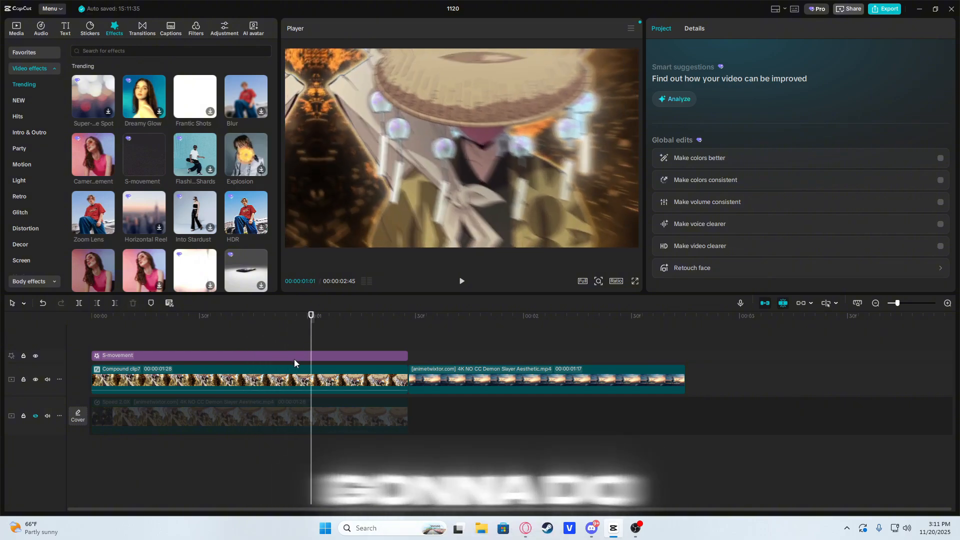
Step: Set the S-movement effect to strength 35, rotate 22, glow 23, blur 36 and speed 17, and preview it
click(294, 357)
drag(816, 116, 735, 119)
drag(816, 137, 705, 138)
drag(769, 159, 706, 160)
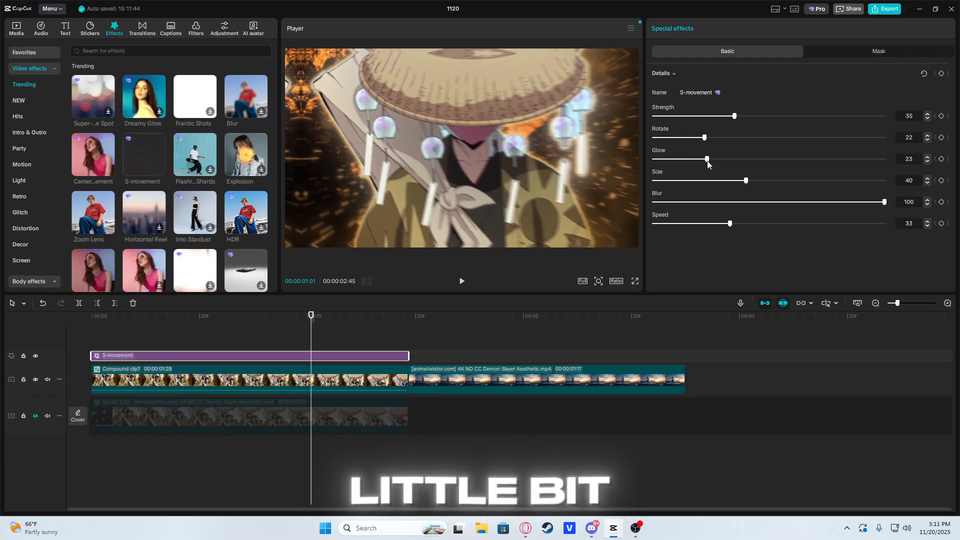
drag(884, 202, 737, 203)
drag(730, 224, 692, 226)
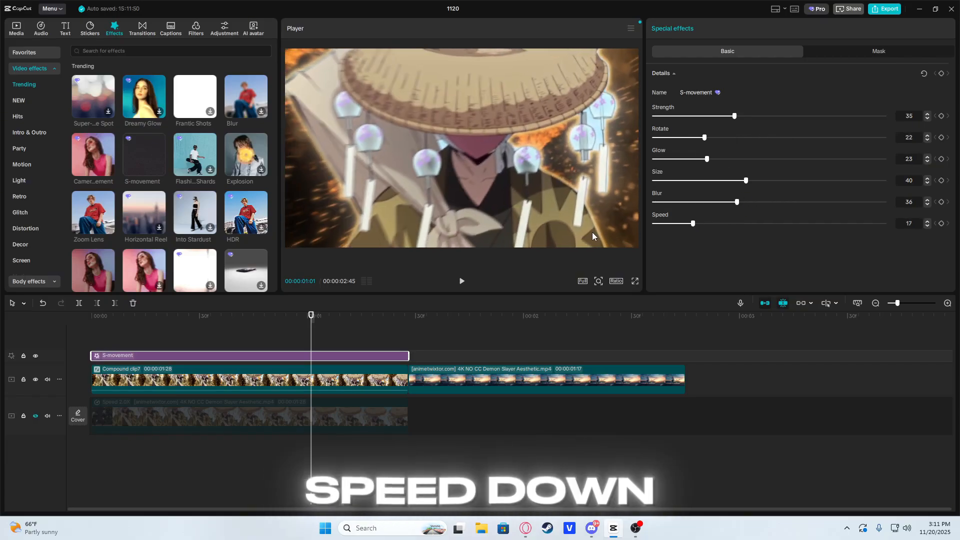
drag(210, 326, 304, 339)
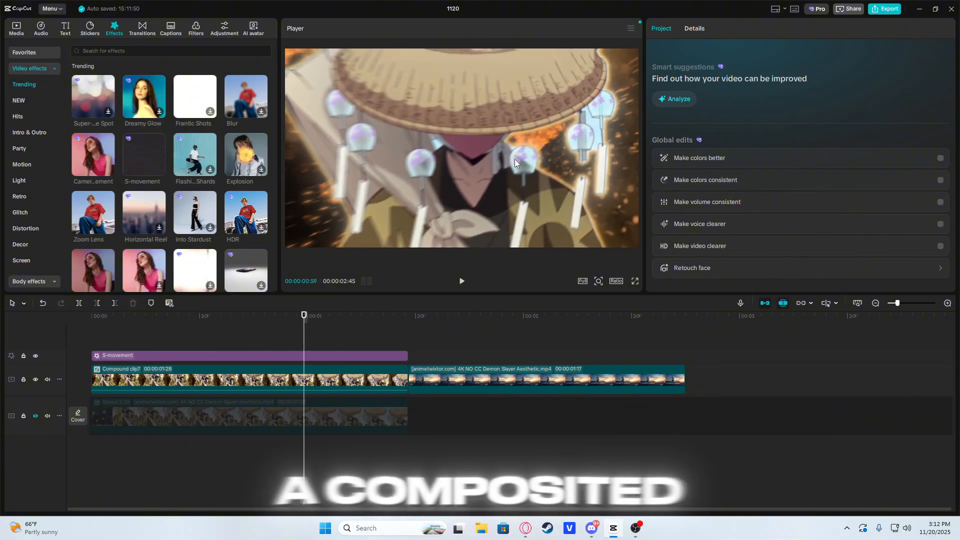
Step: Lower the S-movement effect's blur to 12, reduce its size, and scrub through the clip to check the motion
click(300, 356)
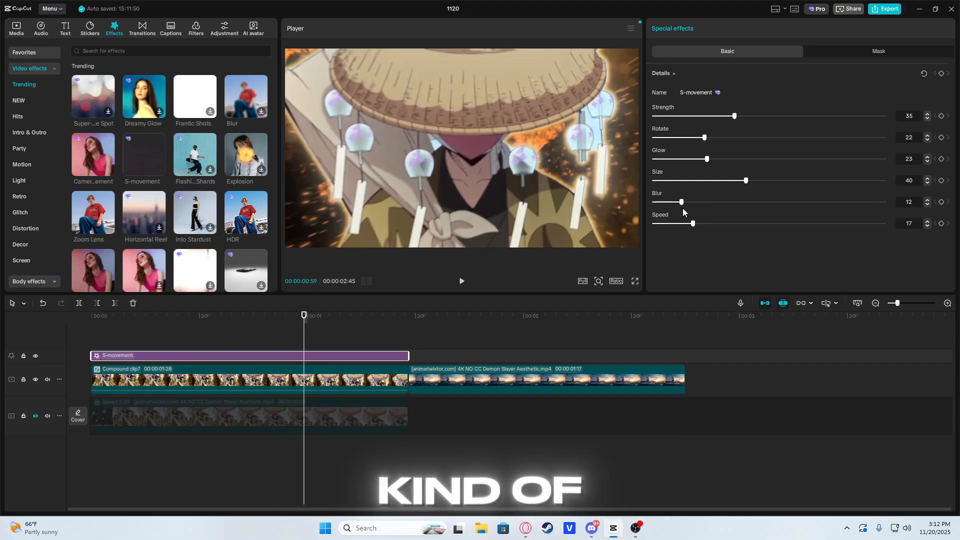
drag(729, 182, 699, 182)
drag(120, 340, 342, 342)
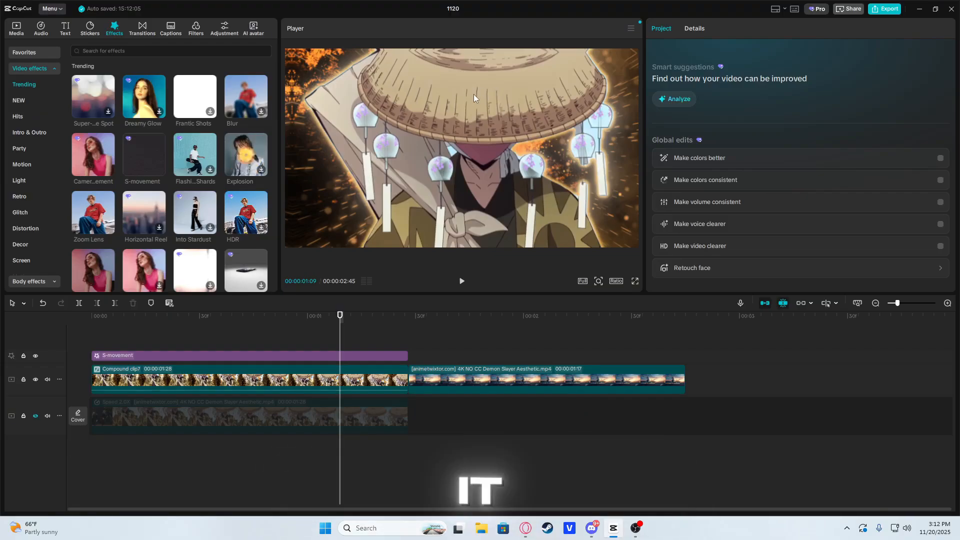
Step: Duplicate the second anime clip onto the track above, aligned with the original clip's start
click(440, 369)
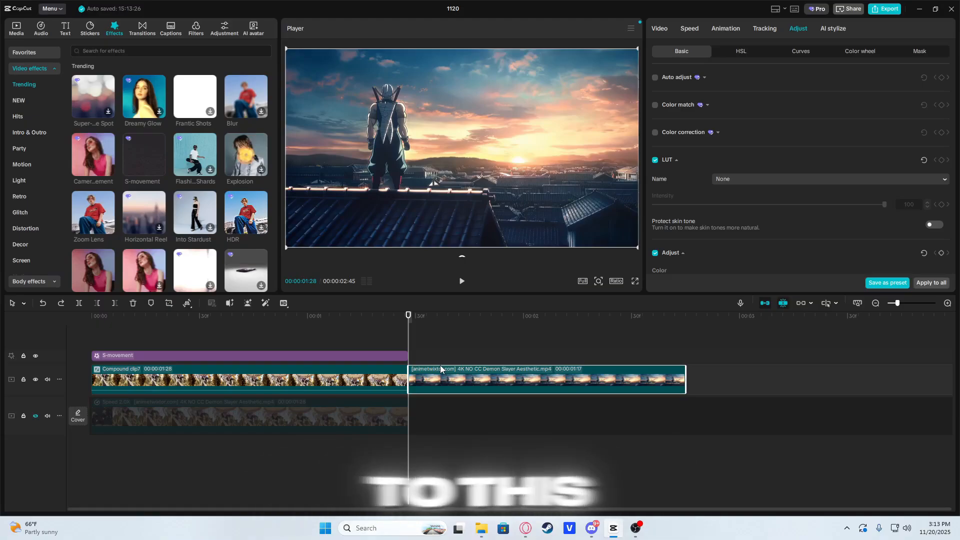
mouse_move(408, 329)
mouse_down()
mouse_move(544, 330)
mouse_move(398, 330)
mouse_move(408, 330)
mouse_up()
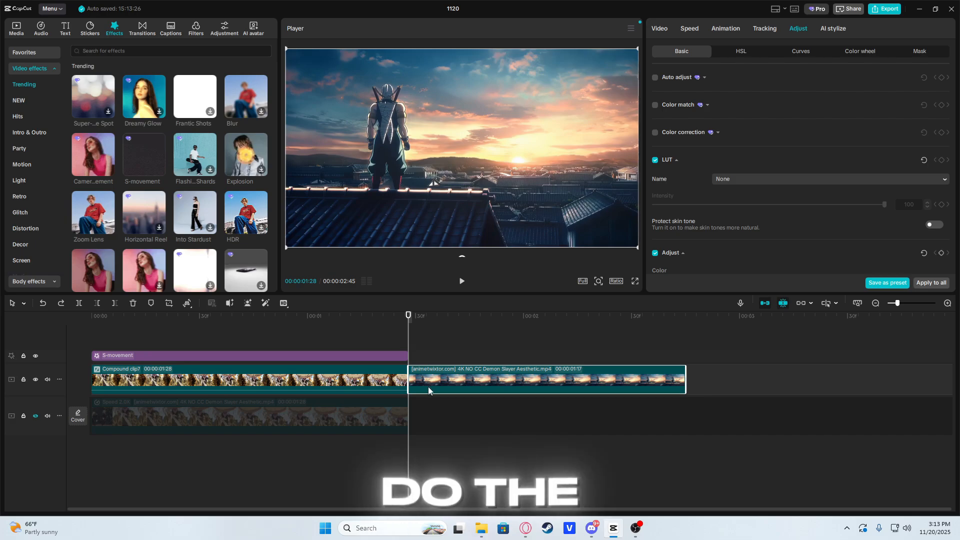
key(ctrl+c)
key(ctrl+v)
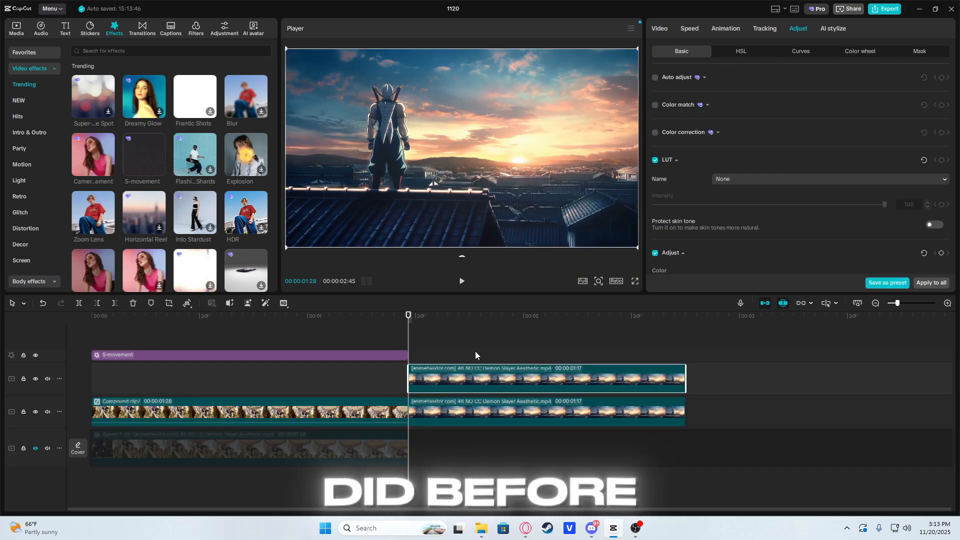
Step: Move the S-movement effect onto the track directly above the first compound clip, and select the upper copy of the second clip
key(ctrl+v)
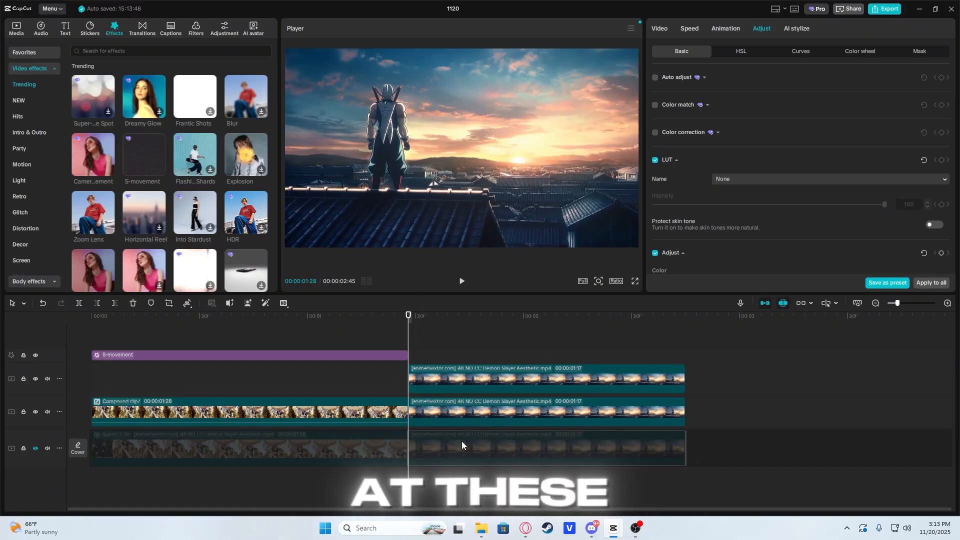
drag(259, 354, 316, 392)
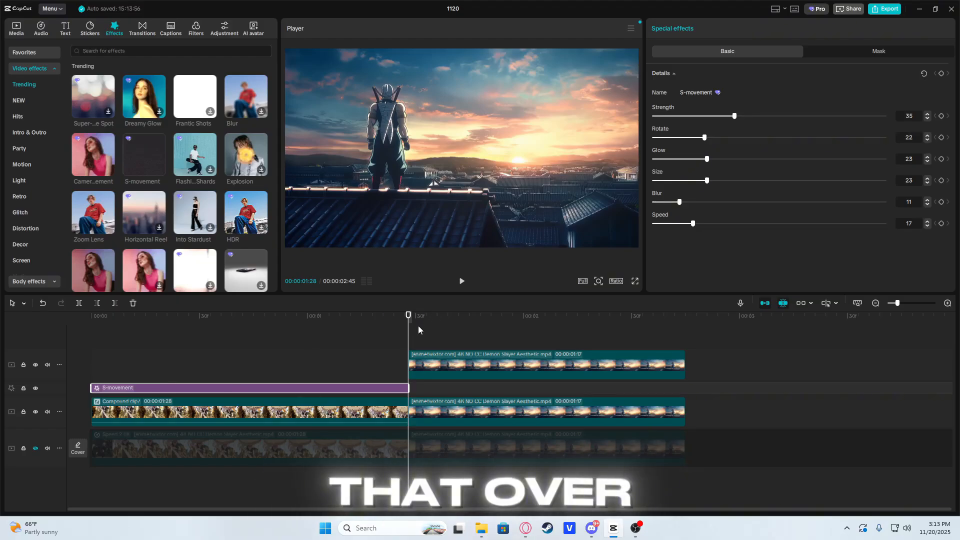
click(411, 340)
click(450, 361)
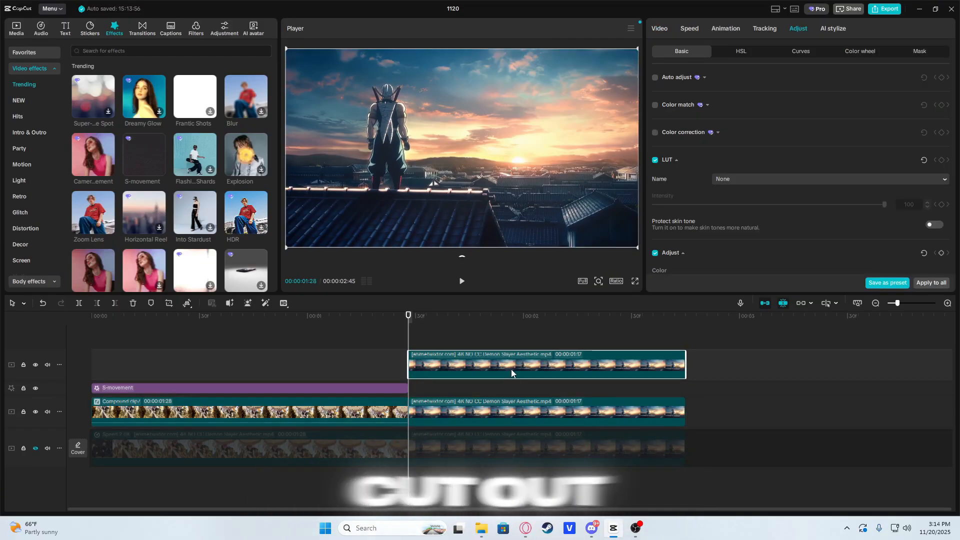
key(ctrl+c)
key(ctrl+v)
key(ctrl+z)
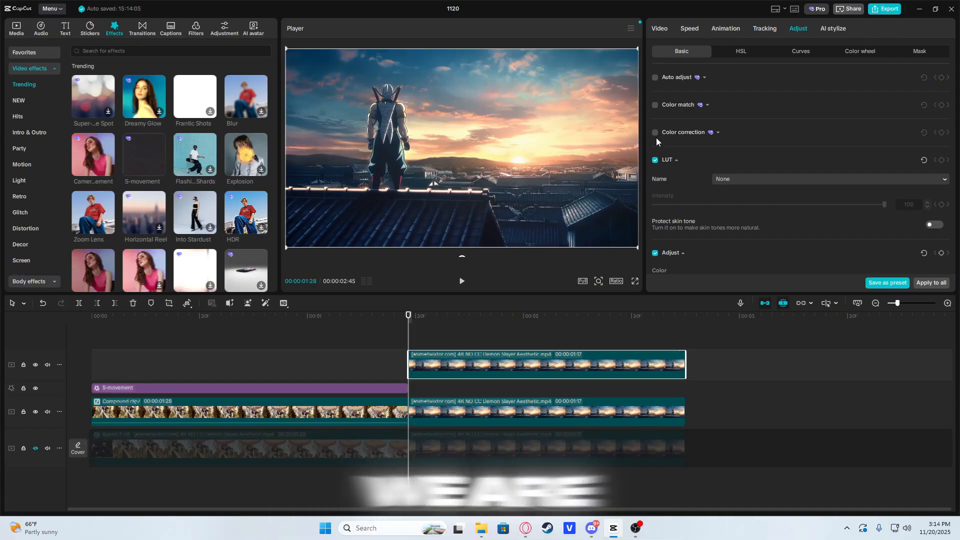
Step: Cut out the character and the rooftop he stands on in the upper clip with custom background removal, and apply it
click(661, 29)
click(756, 52)
click(655, 101)
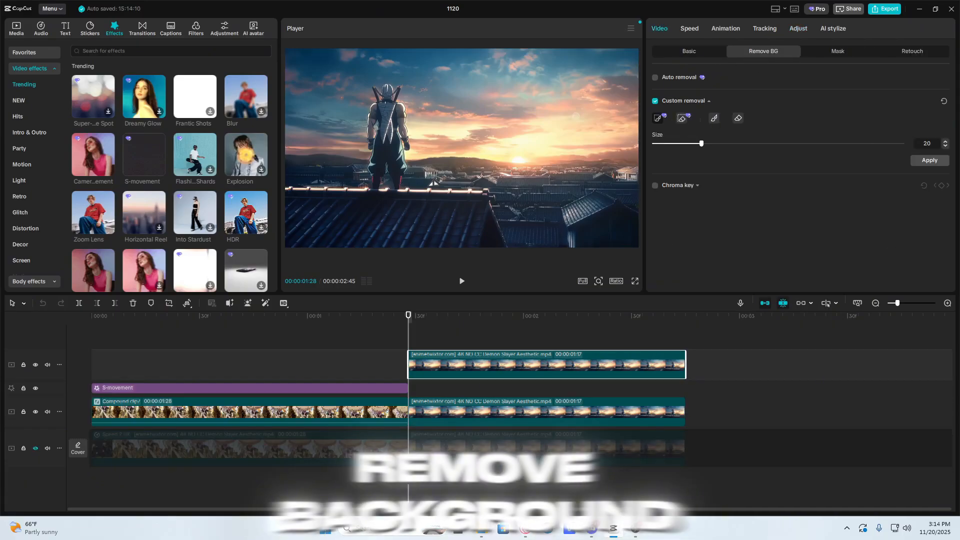
click(391, 153)
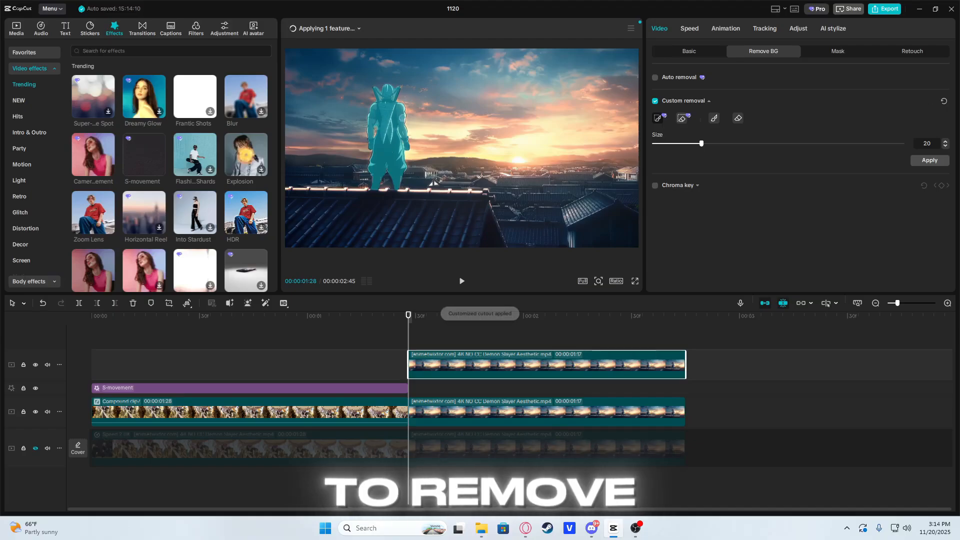
click(433, 220)
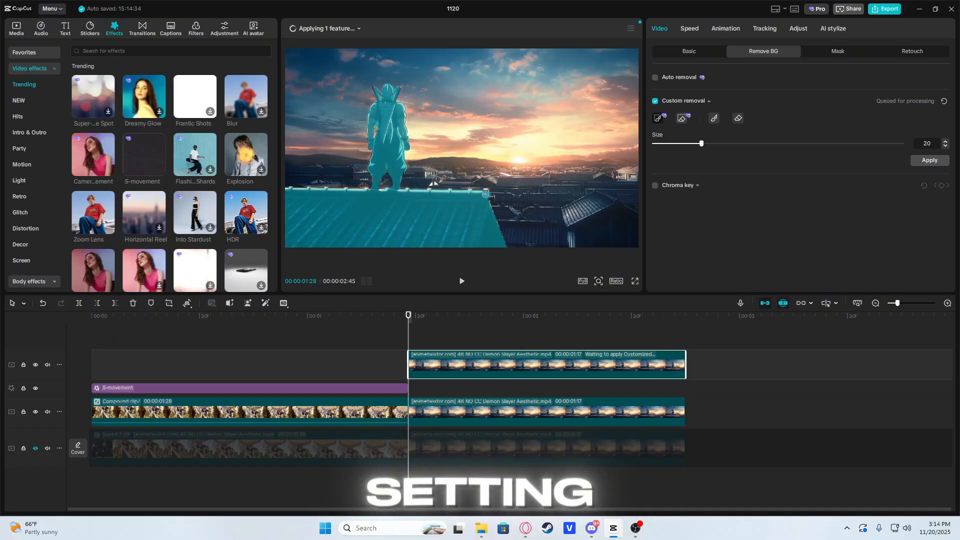
click(839, 52)
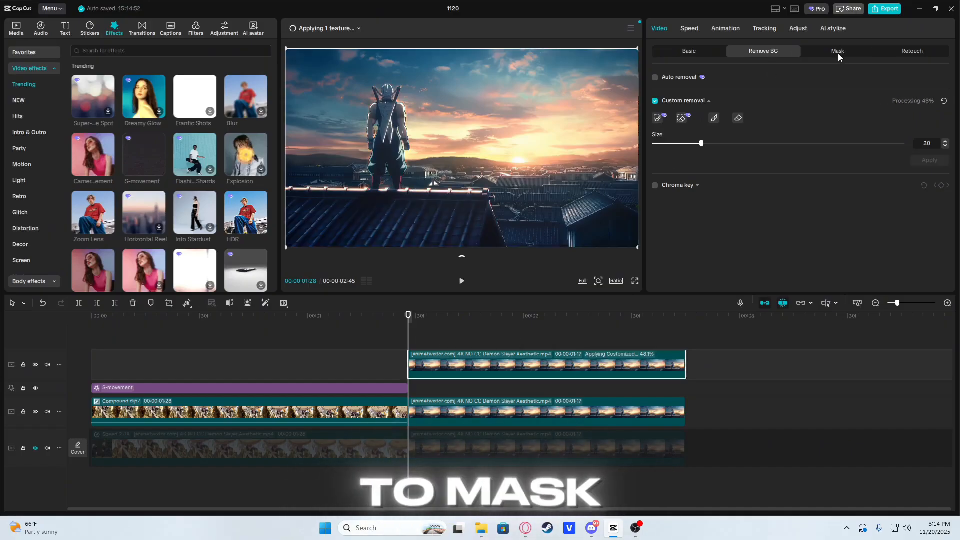
click(675, 99)
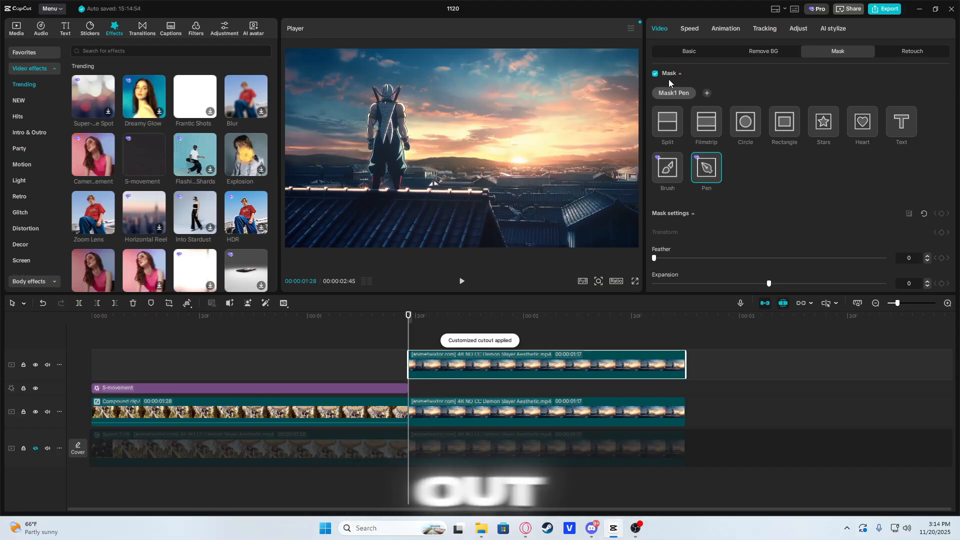
click(763, 52)
click(658, 118)
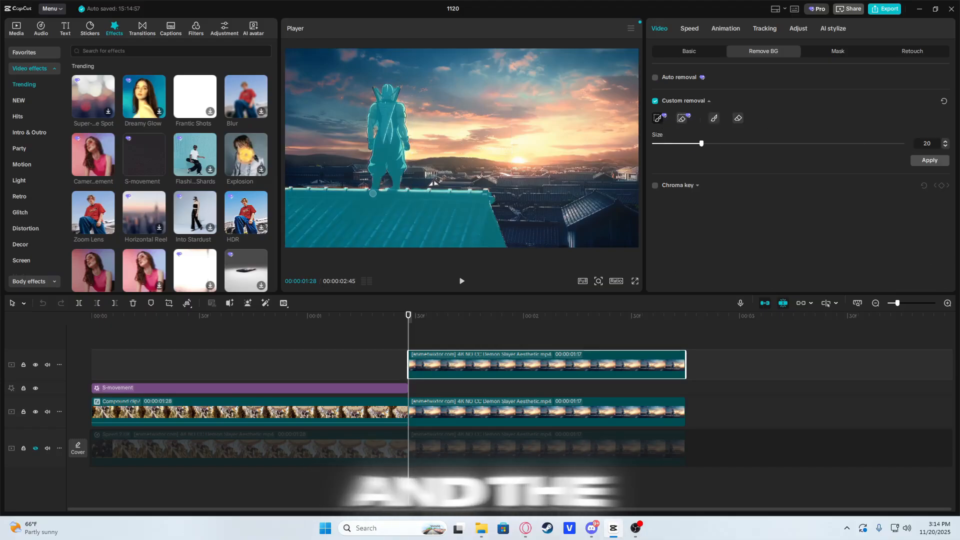
click(930, 160)
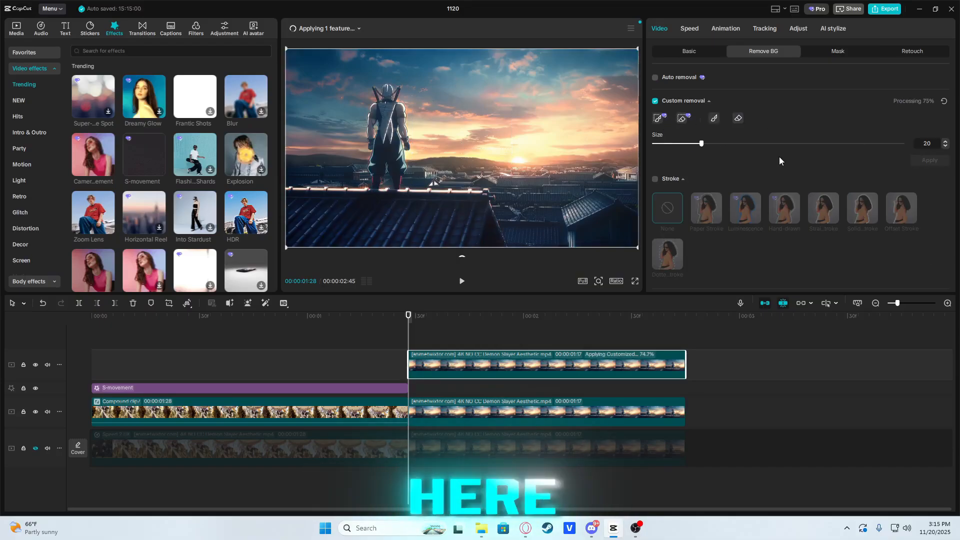
Step: Duplicate the character cut-out onto another track and apply the Glow 2 effect to the lower copy
key(ctrl+c)
key(ctrl+v)
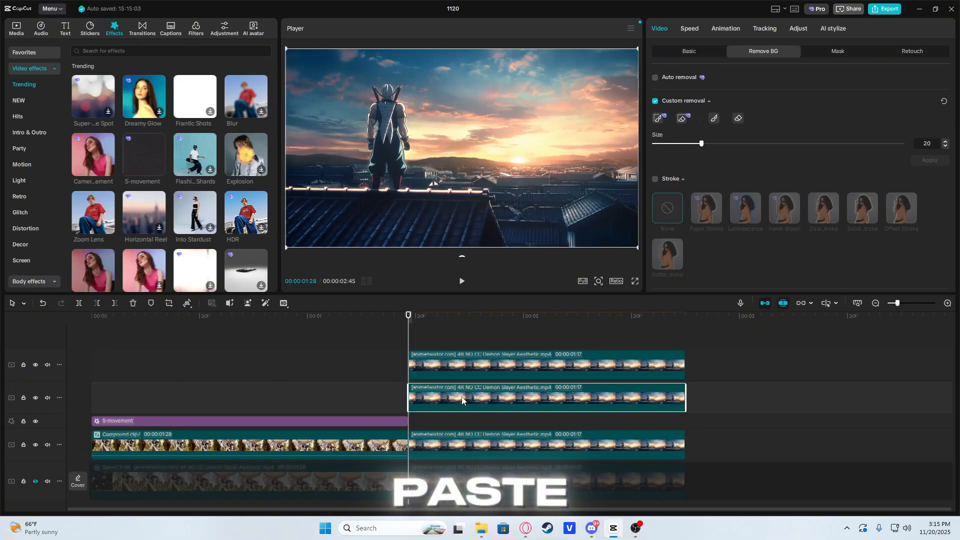
click(504, 361)
click(118, 51)
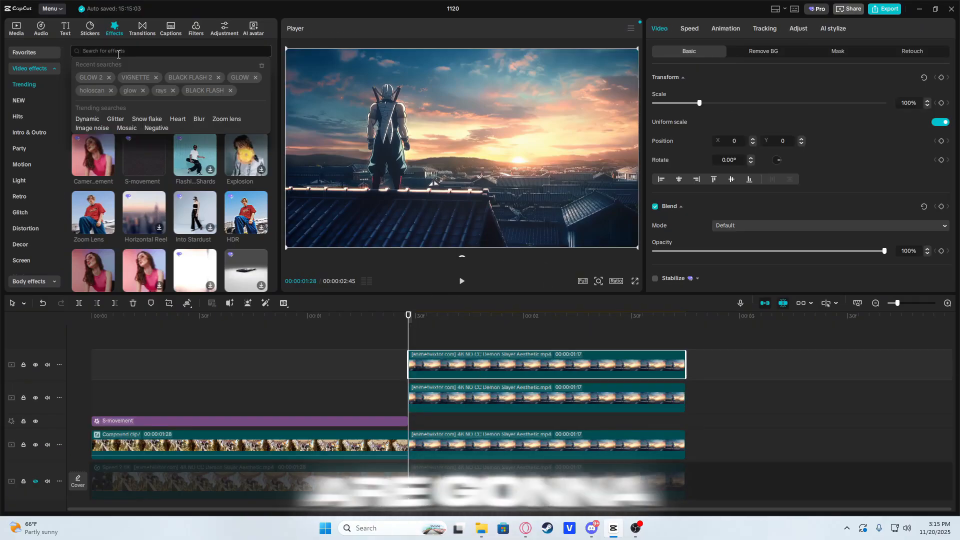
text(GlOW)
drag(144, 99, 595, 395)
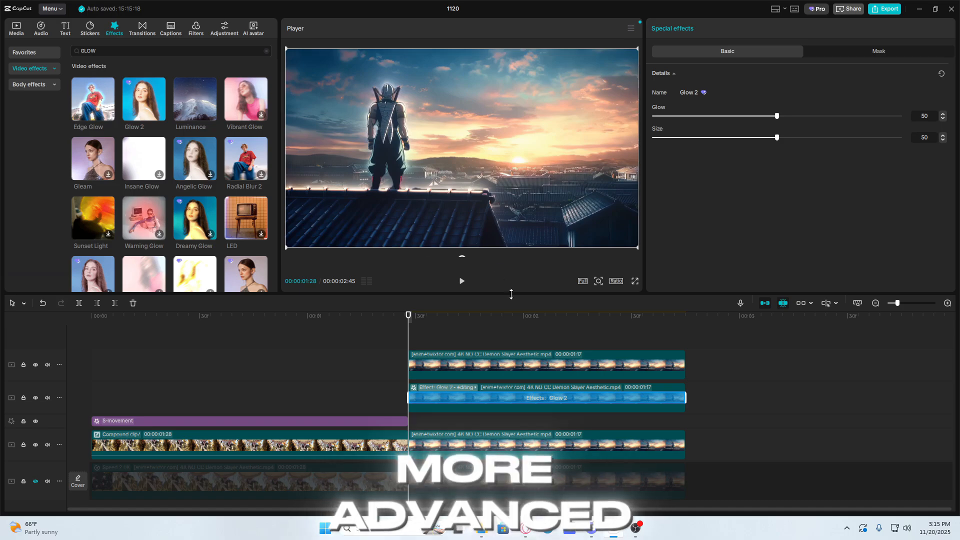
click(534, 389)
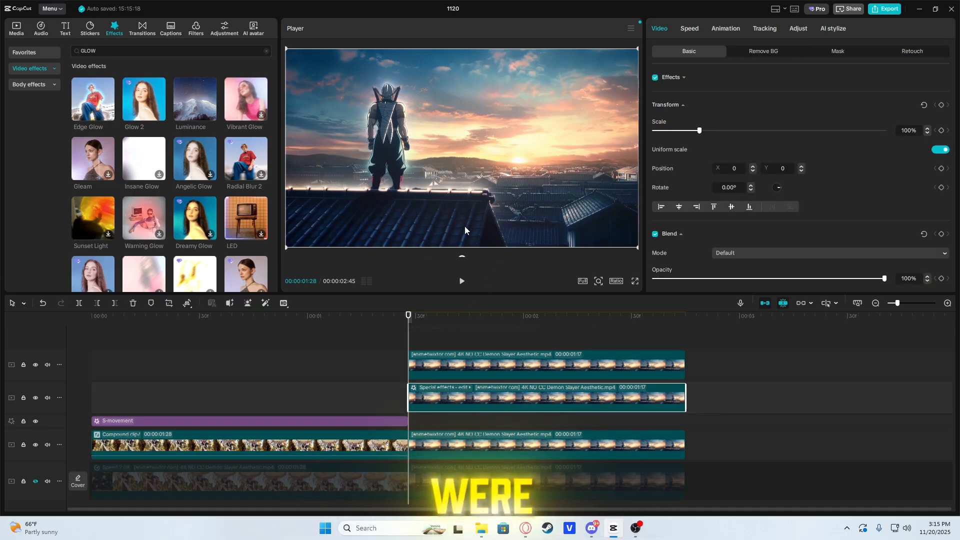
Step: Place a copy of the uncut second clip on a new top track and cut out the small separate house roof with custom removal
click(520, 452)
drag(517, 453, 517, 345)
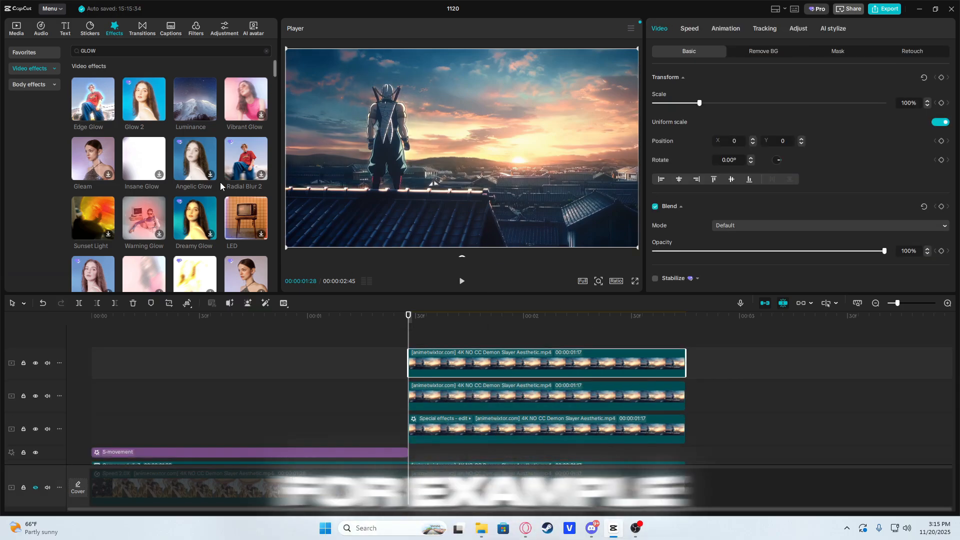
drag(141, 108, 168, 105)
click(763, 51)
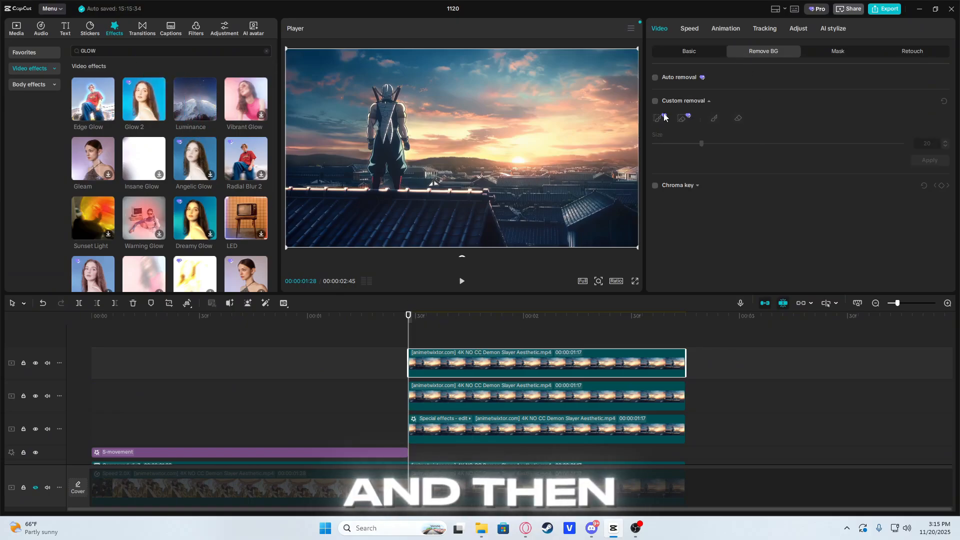
click(654, 101)
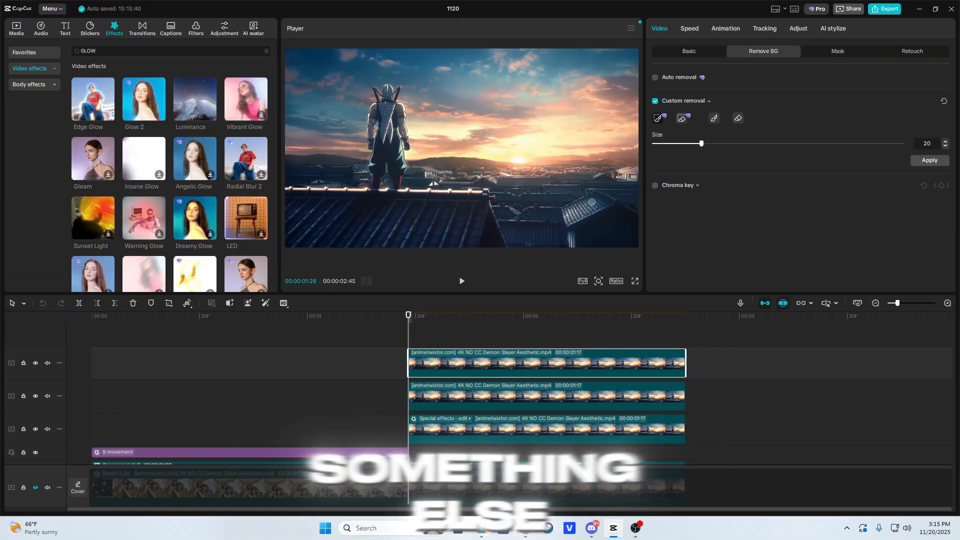
drag(590, 206, 584, 199)
click(923, 161)
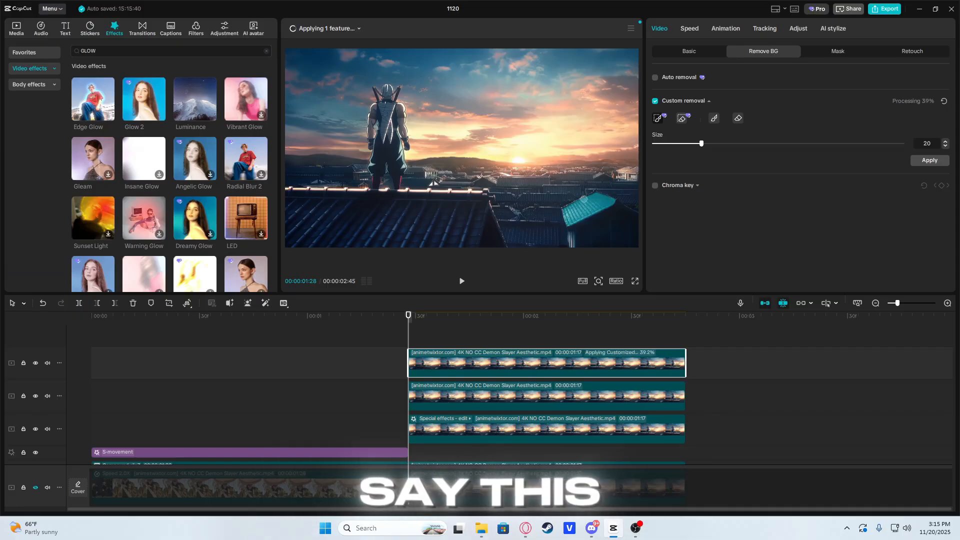
click(923, 161)
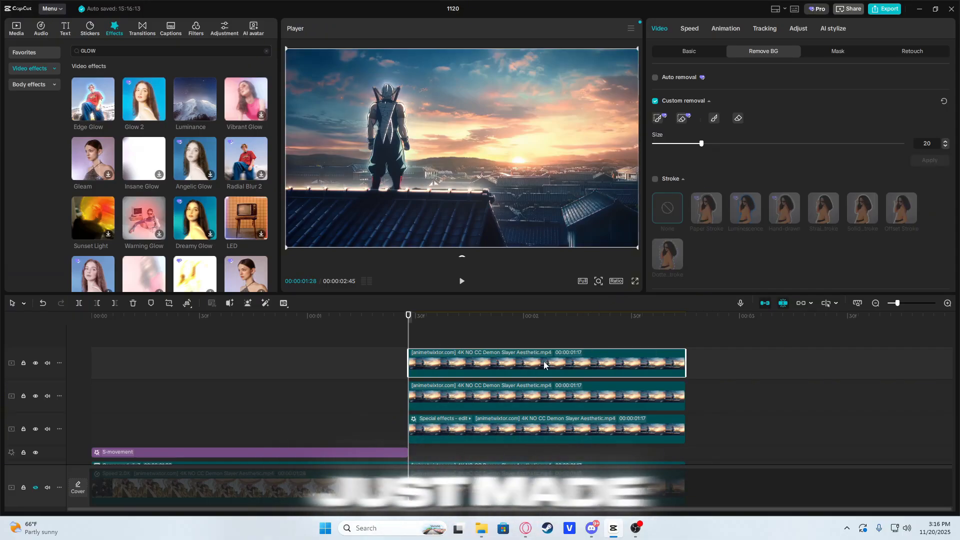
Step: Duplicate the small roof cut-out and apply the Glow 2 effect to both copies
key(ctrl+c)
key(ctrl+v)
drag(144, 99, 455, 402)
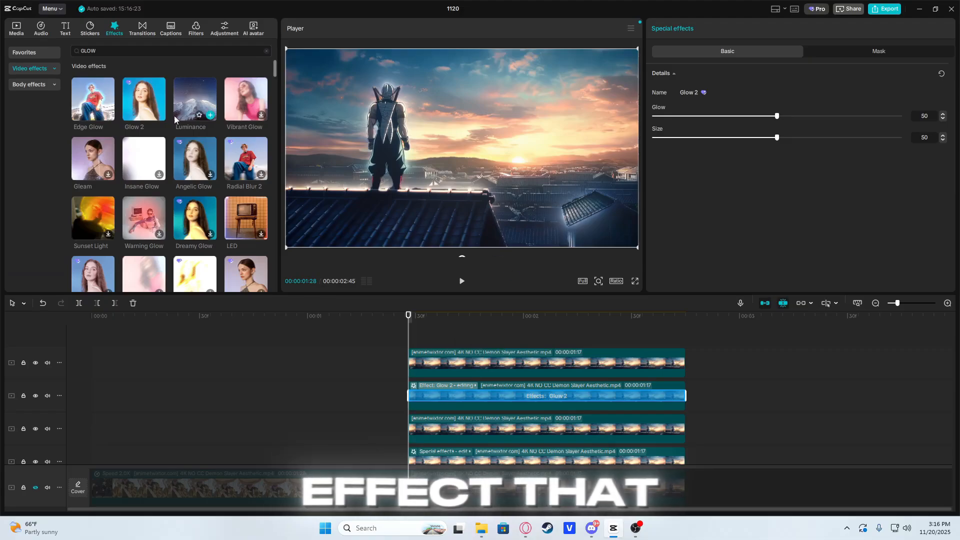
drag(145, 107, 514, 356)
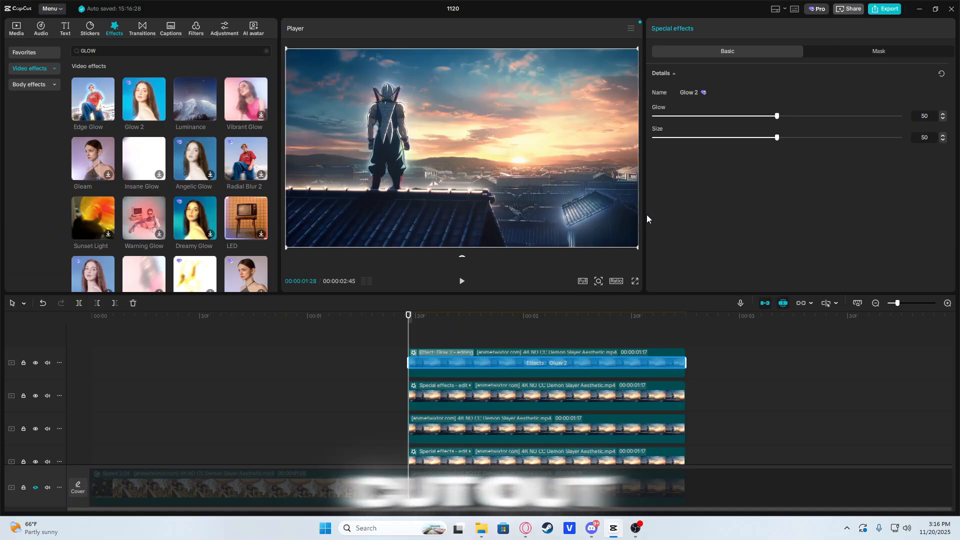
Step: Combine all cut-out and glow layers above the second clip into one compound clip and scrub through the result
scroll(484, 335, down, 3)
scroll(485, 341, up, 2)
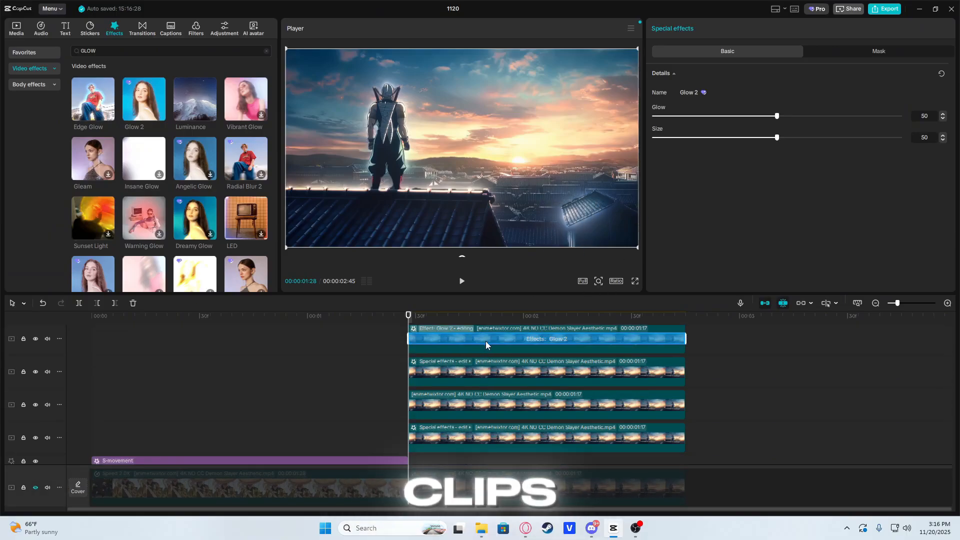
scroll(486, 343, down, 3)
scroll(492, 347, up, 4)
drag(498, 326, 528, 538)
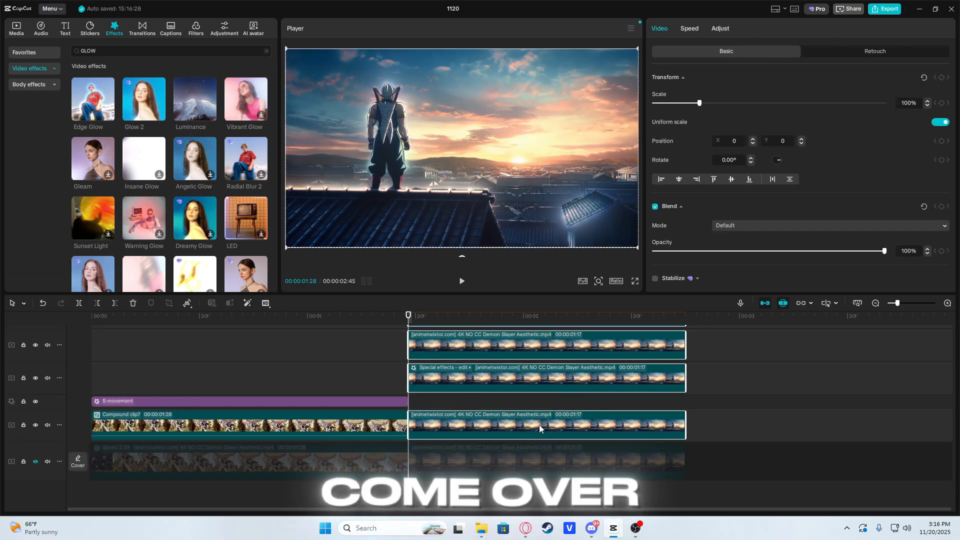
key(alt+g)
drag(409, 347, 491, 347)
click(464, 201)
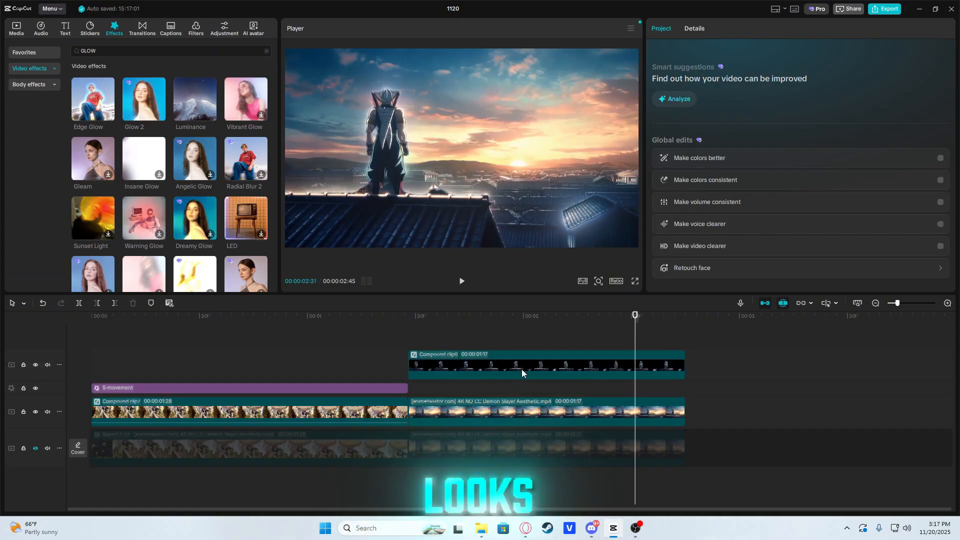
Step: Try the Screen, Brighten and Darken blend modes on the cut-out compound clip
click(522, 373)
click(750, 226)
click(754, 277)
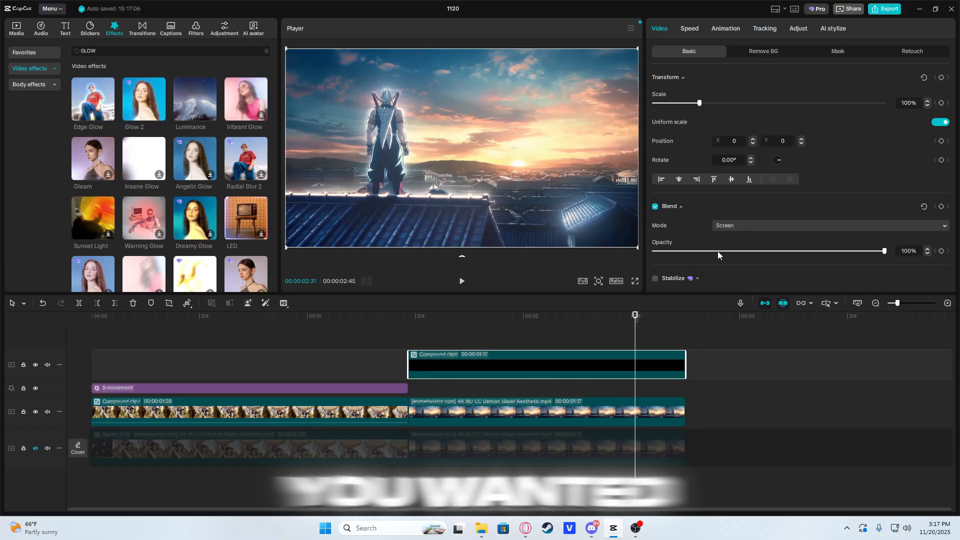
click(742, 229)
click(750, 255)
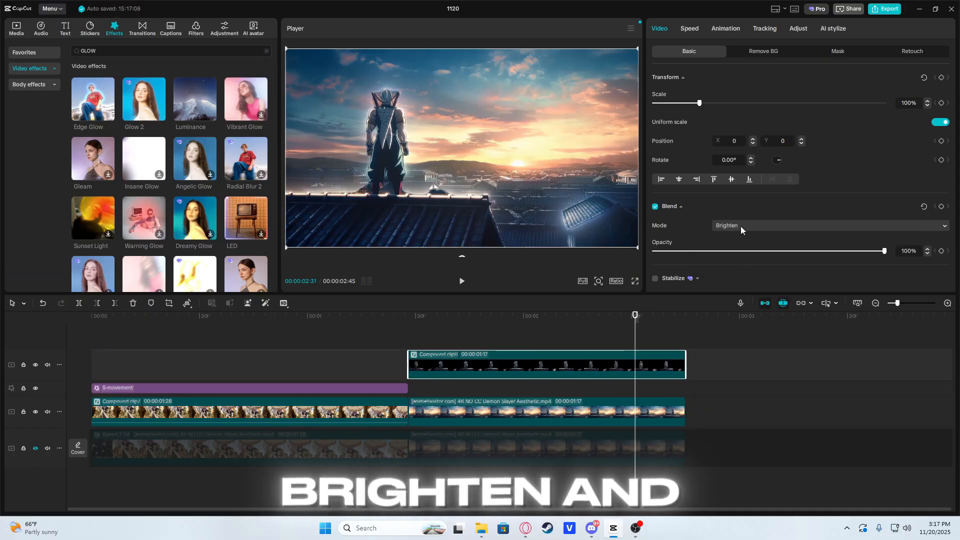
click(740, 226)
click(747, 270)
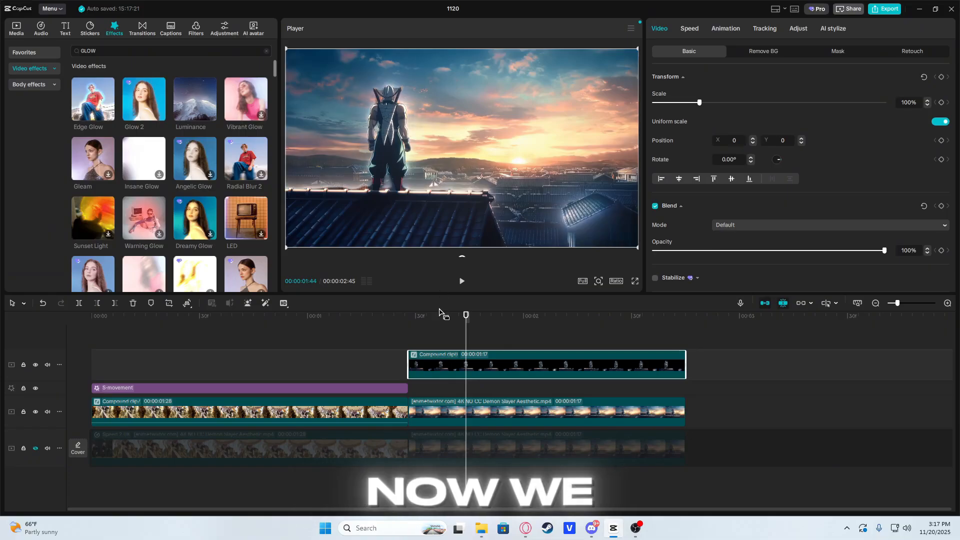
drag(444, 330, 415, 346)
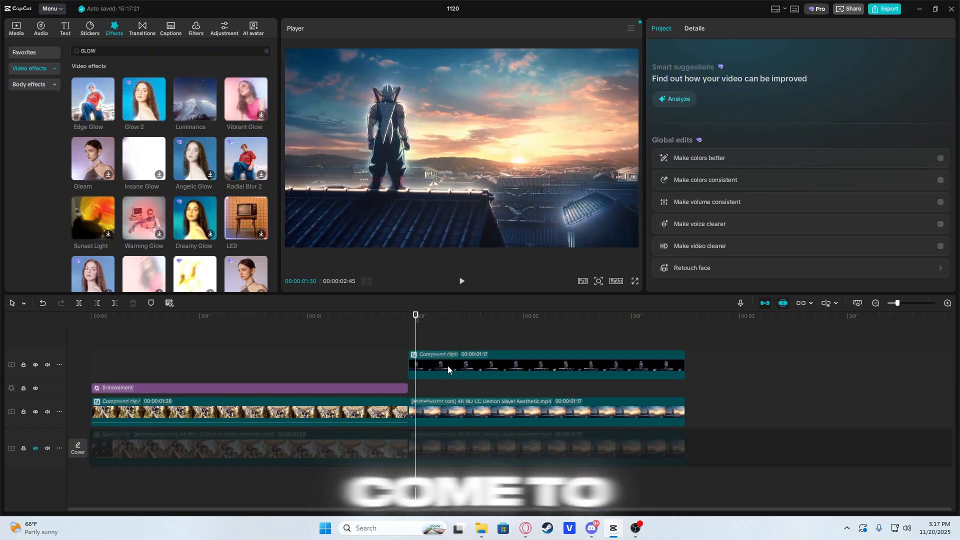
Step: Browse the imported media to the Overlays folder inside the Overlays and Backgro folder
click(449, 214)
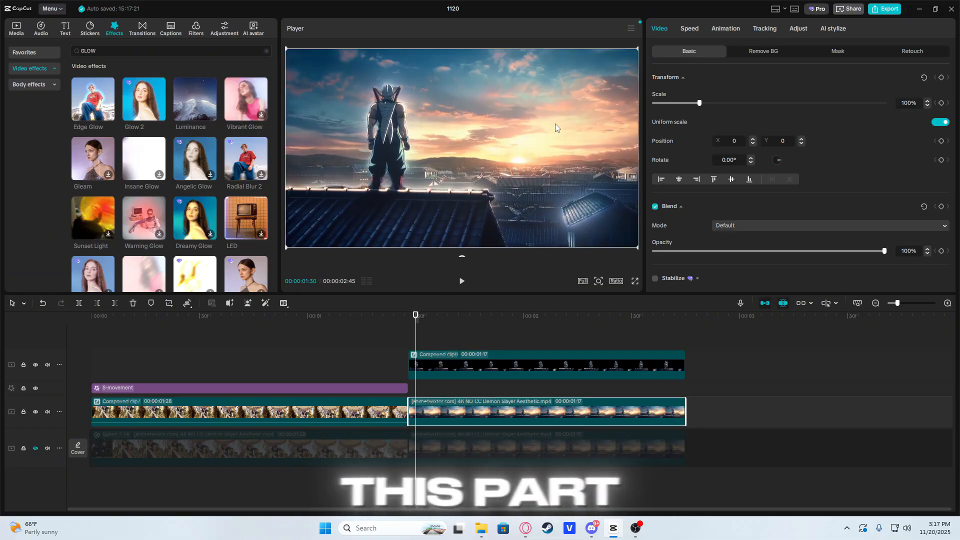
click(18, 27)
scroll(126, 81, up, 8)
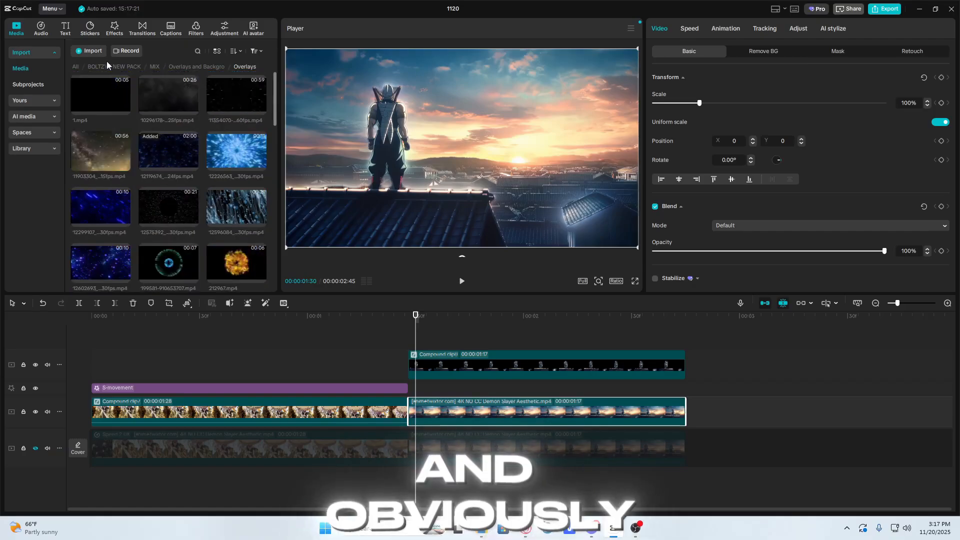
click(109, 66)
double_click(168, 150)
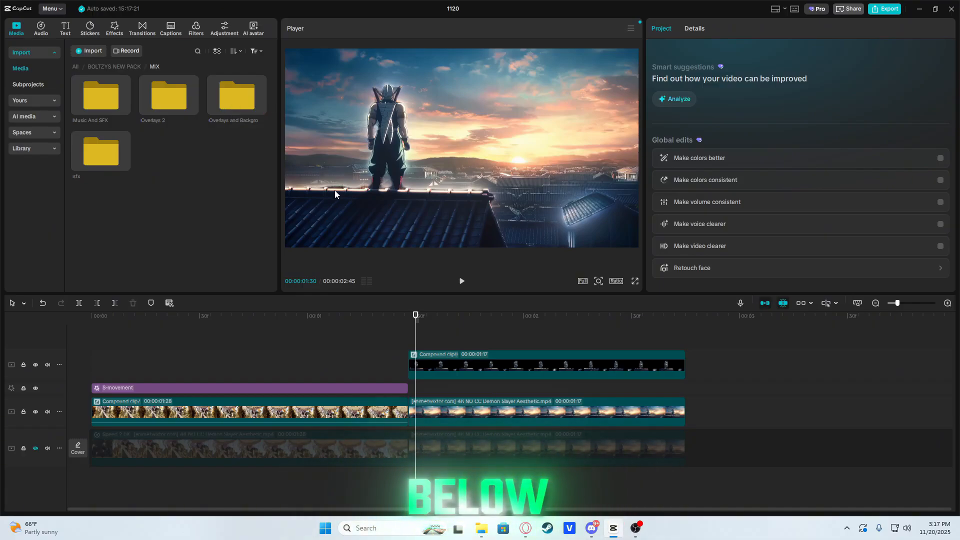
double_click(237, 95)
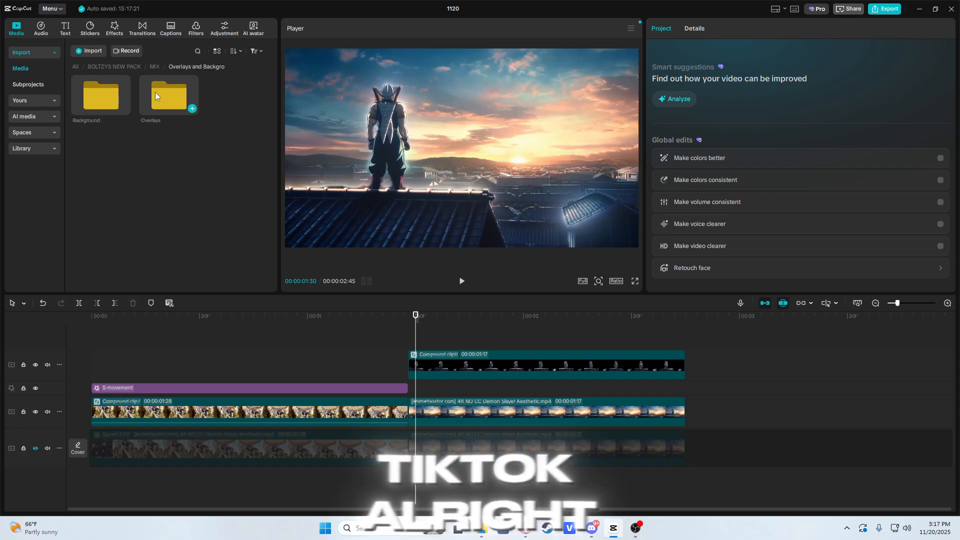
double_click(160, 94)
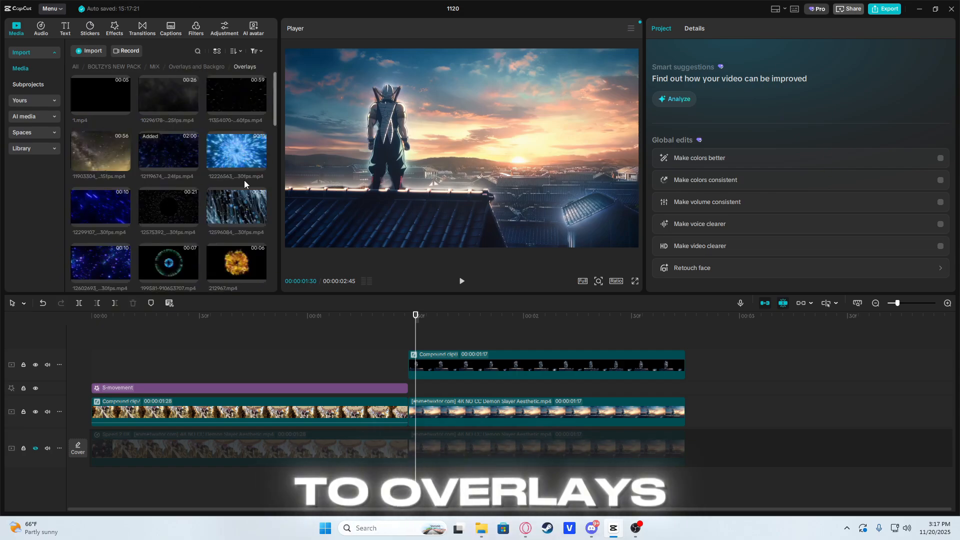
Step: Place explosion overlay 217490.mp4 between the second clip and its cut-out, speed it up to 7.0x and blend it with Brighten
scroll(163, 196, down, 2)
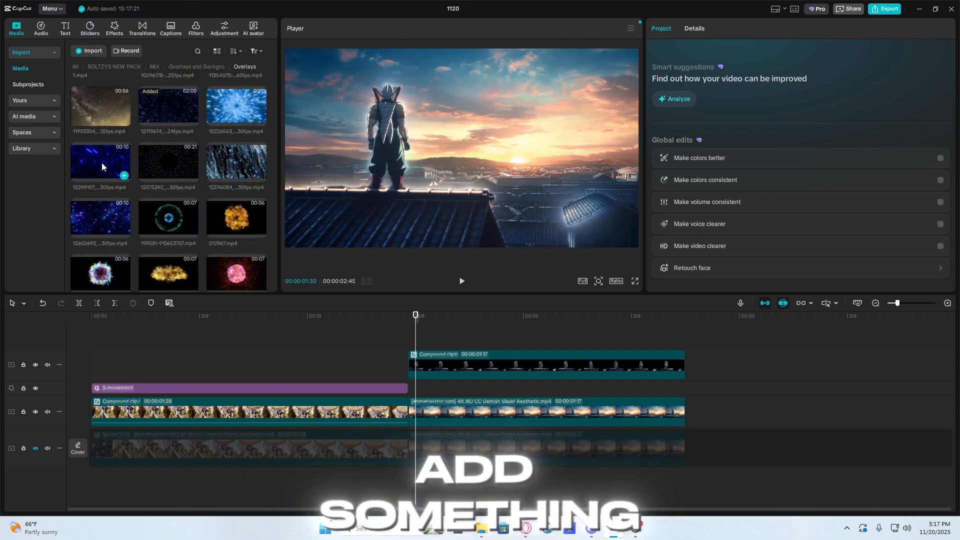
scroll(241, 208, down, 2)
drag(235, 190, 411, 395)
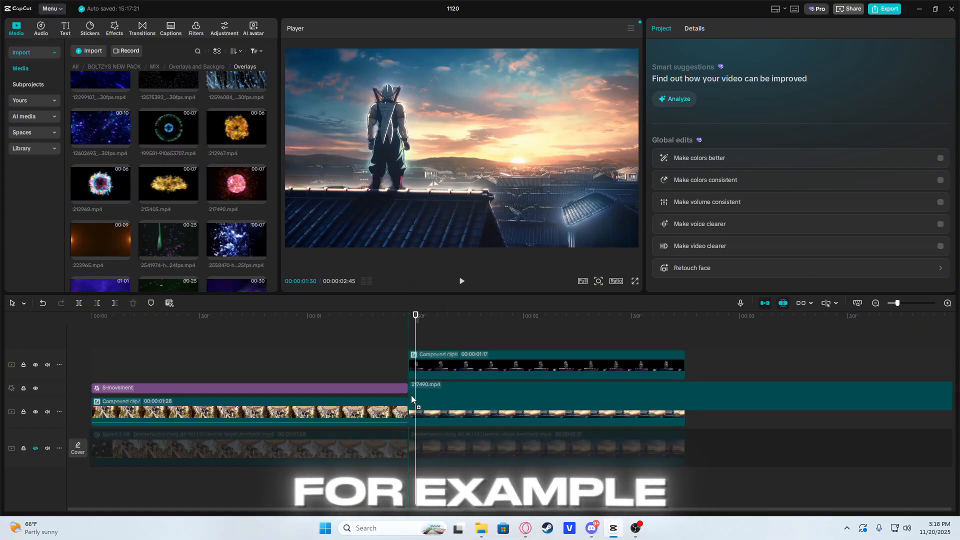
click(770, 226)
click(772, 260)
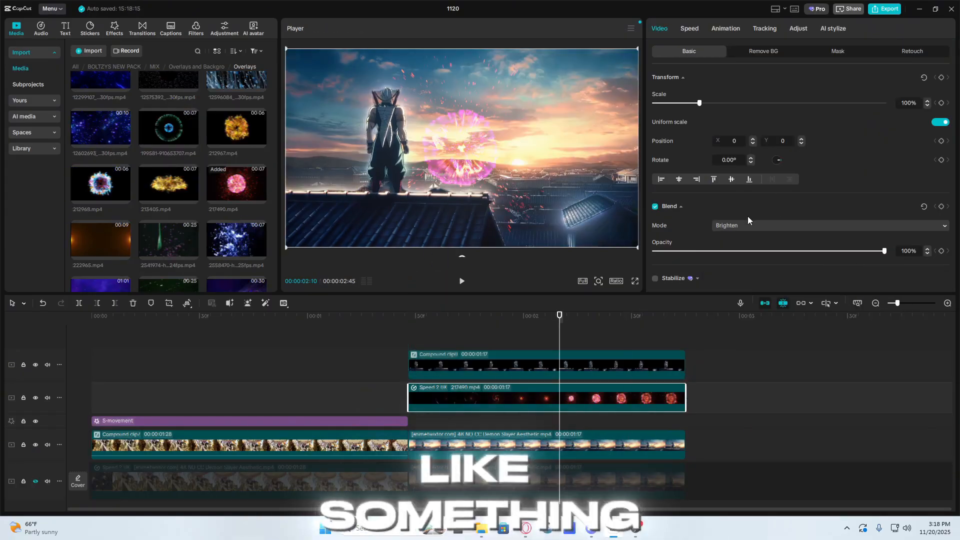
click(749, 226)
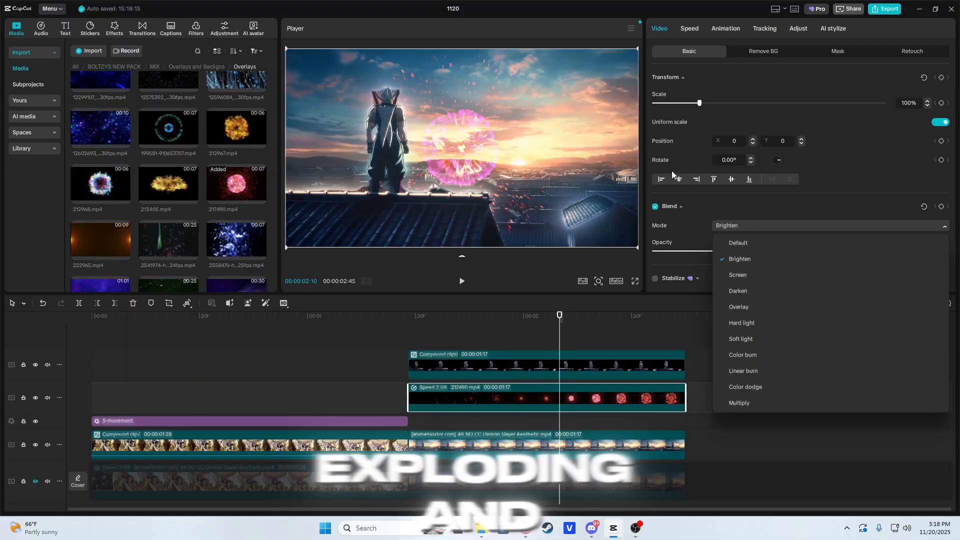
click(751, 275)
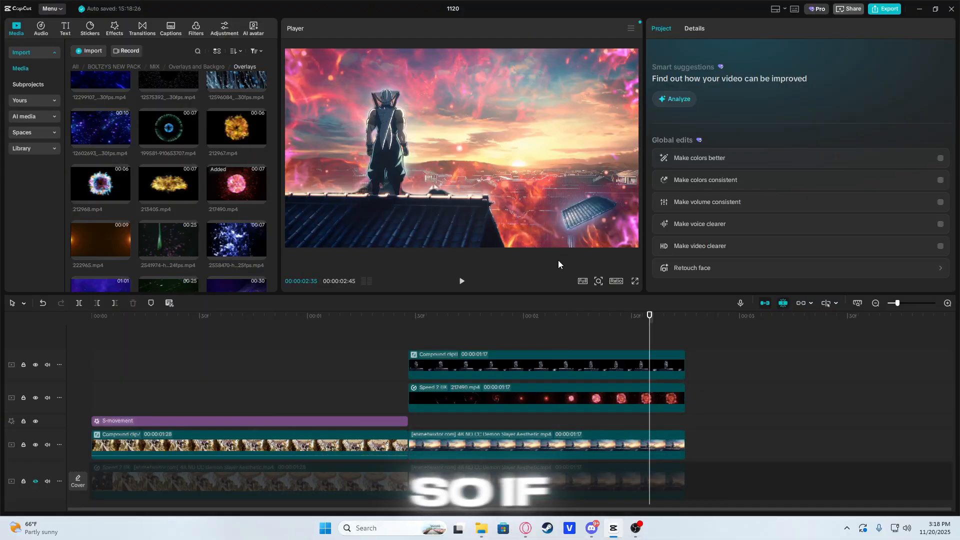
Step: Enlarge the explosion overlay to 292%, center it behind the character and play back the shot
click(516, 335)
drag(516, 335, 596, 315)
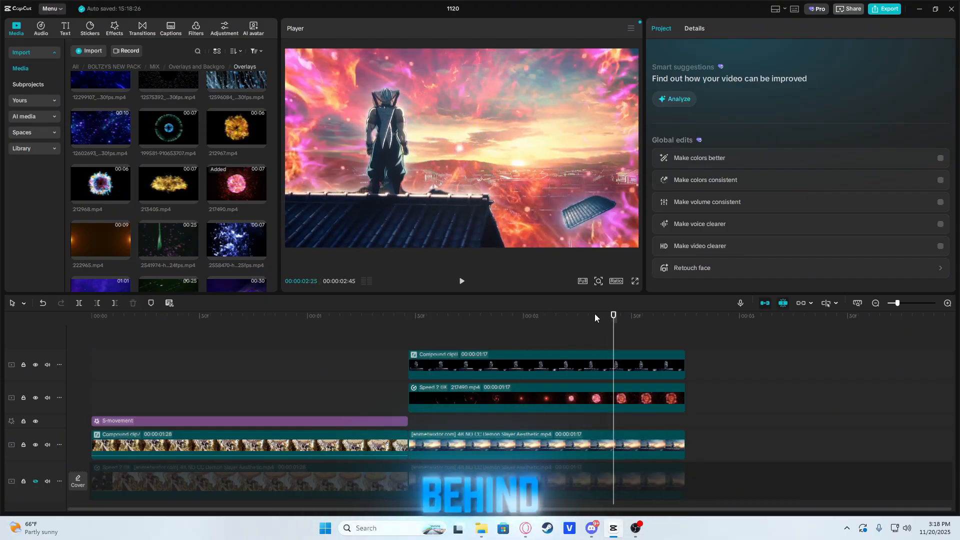
click(499, 335)
click(521, 391)
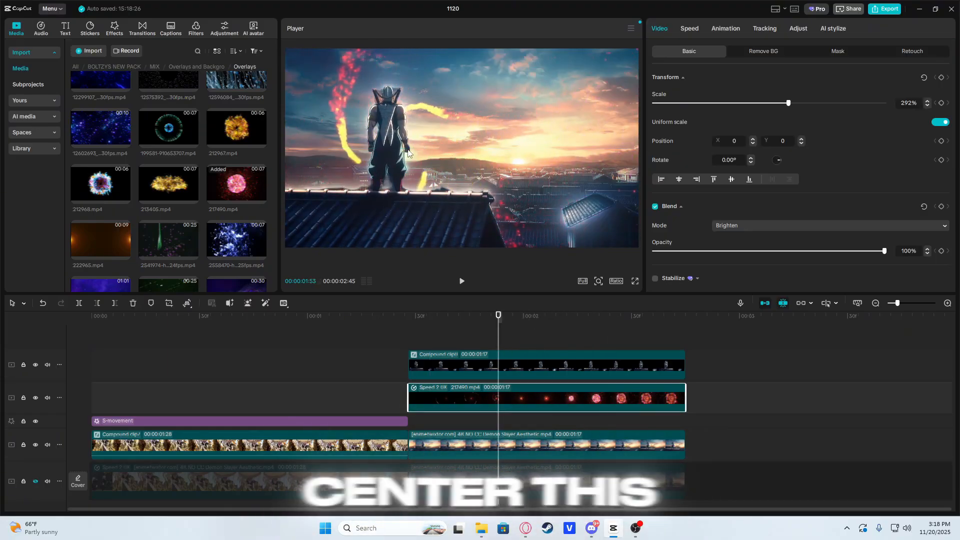
click(431, 335)
key(space)
key(space)
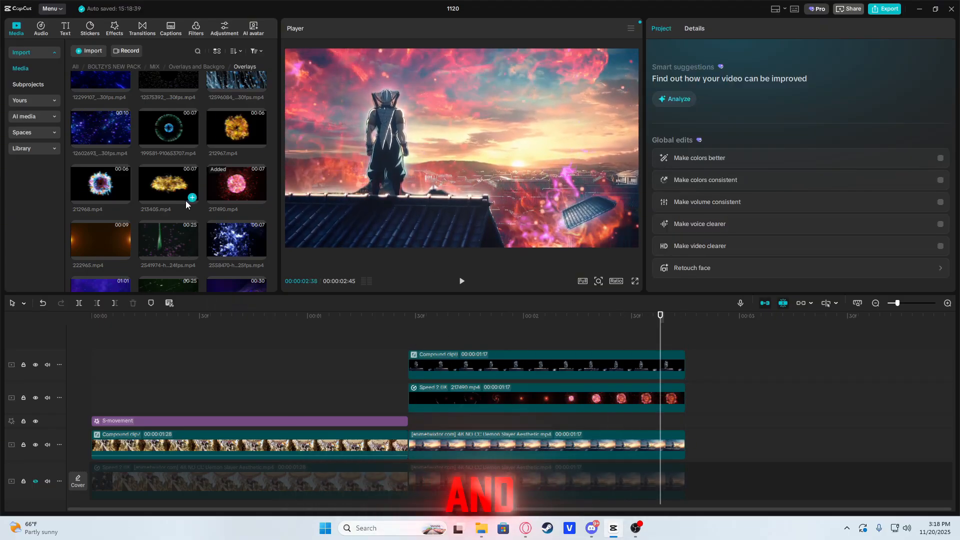
Step: Preview further overlays and place the VHS-style 4514640 overlay directly above the explosion overlay
scroll(185, 200, down, 2)
scroll(183, 216, down, 1)
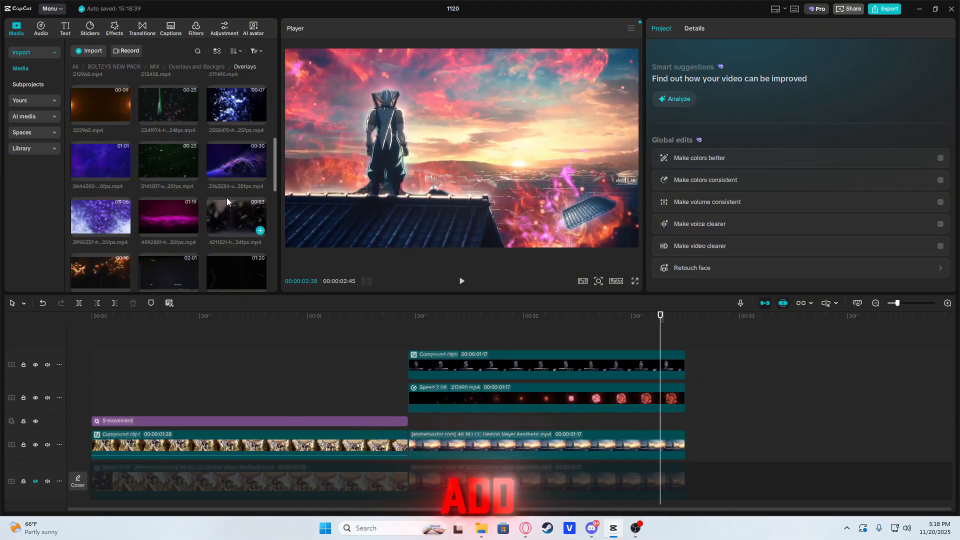
click(116, 216)
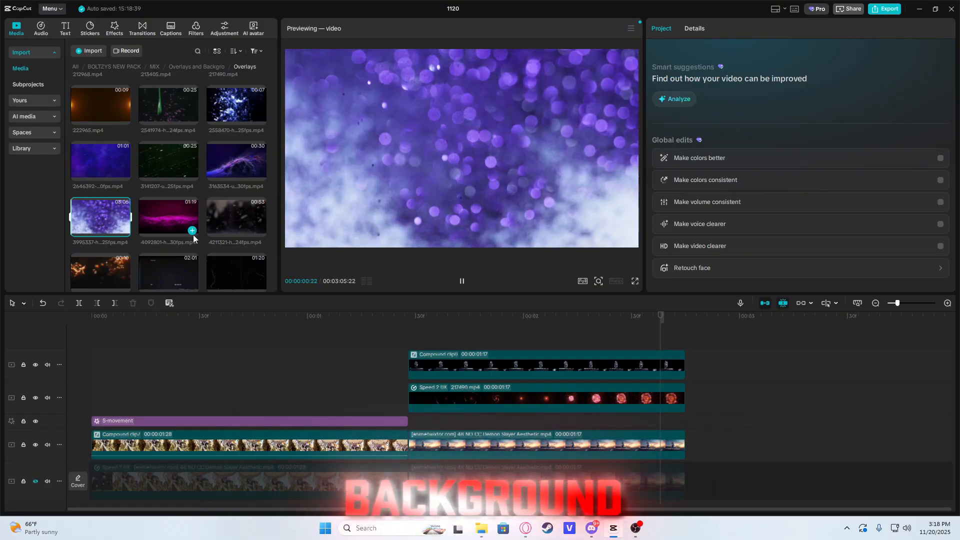
scroll(171, 211, down, 2)
click(152, 182)
drag(165, 183, 452, 421)
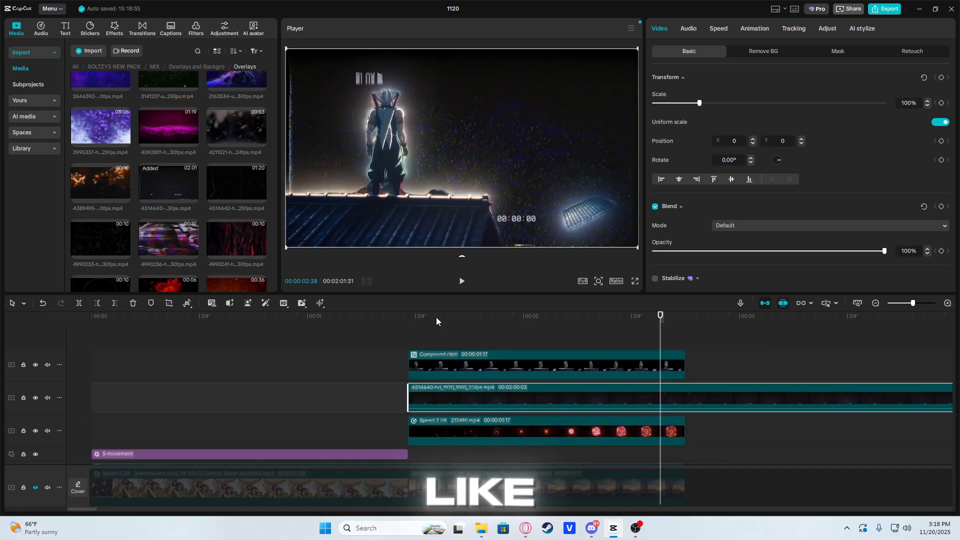
Step: Split the VHS overlay at the end of the second clip and delete the excess part
click(437, 327)
drag(663, 337, 685, 345)
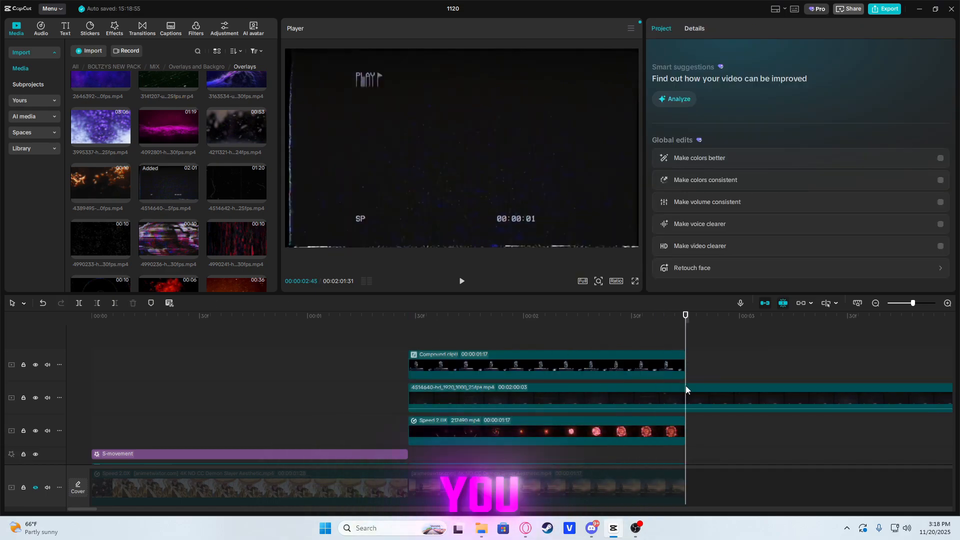
key(ctrl+b)
click(694, 386)
key(Delete)
Step: Set the VHS overlay's blend mode to Screen and play back the shot
click(430, 330)
click(452, 388)
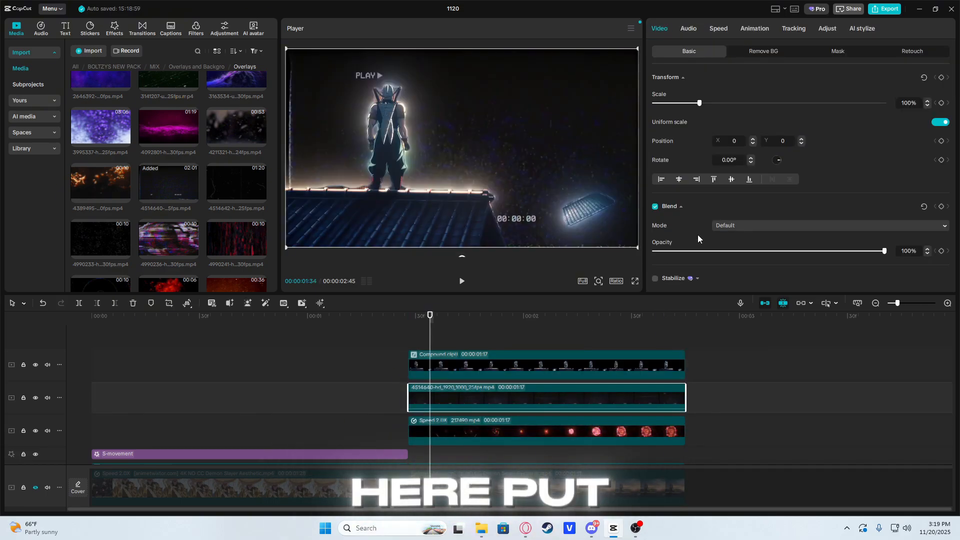
click(755, 227)
click(780, 273)
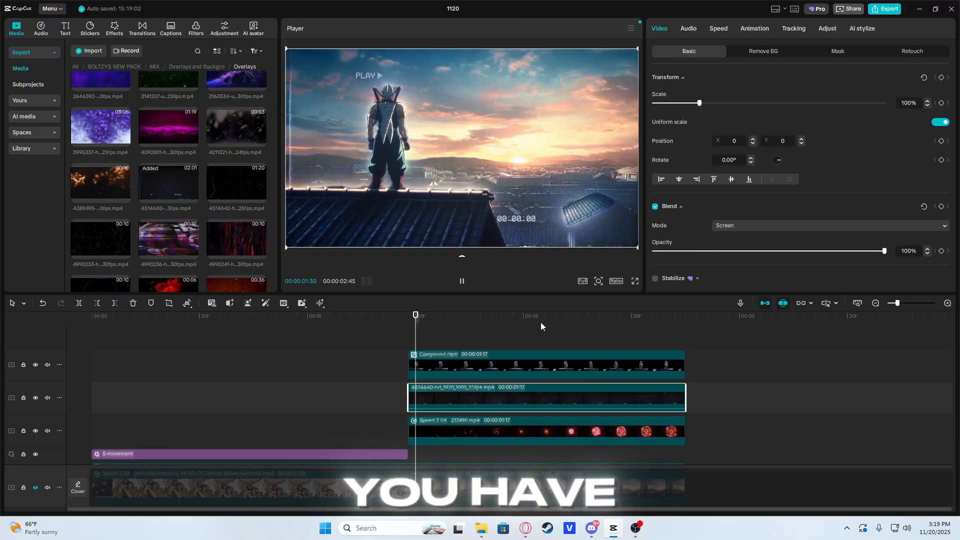
key(space)
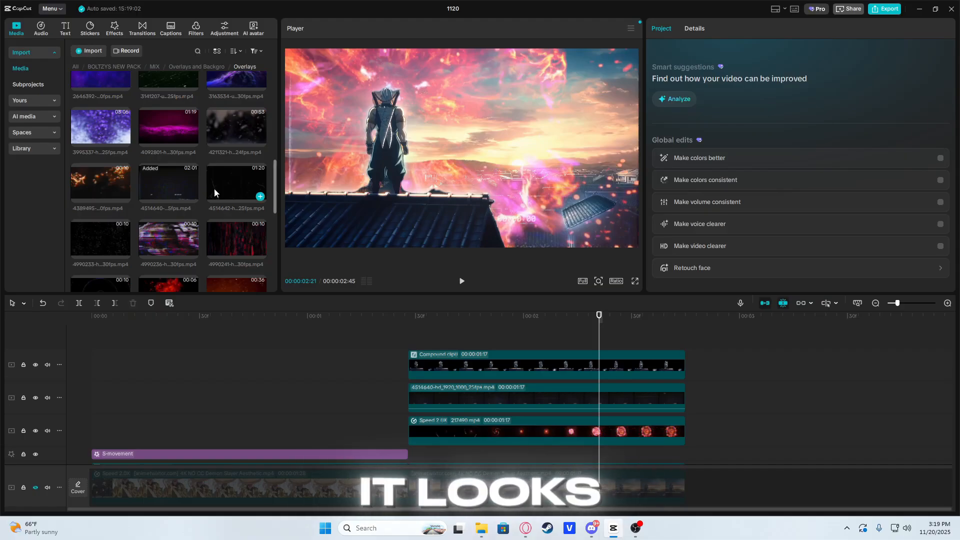
Step: Combine the VHS and explosion overlays into one compound clip and set its blend mode to Brighten
scroll(217, 190, down, 1)
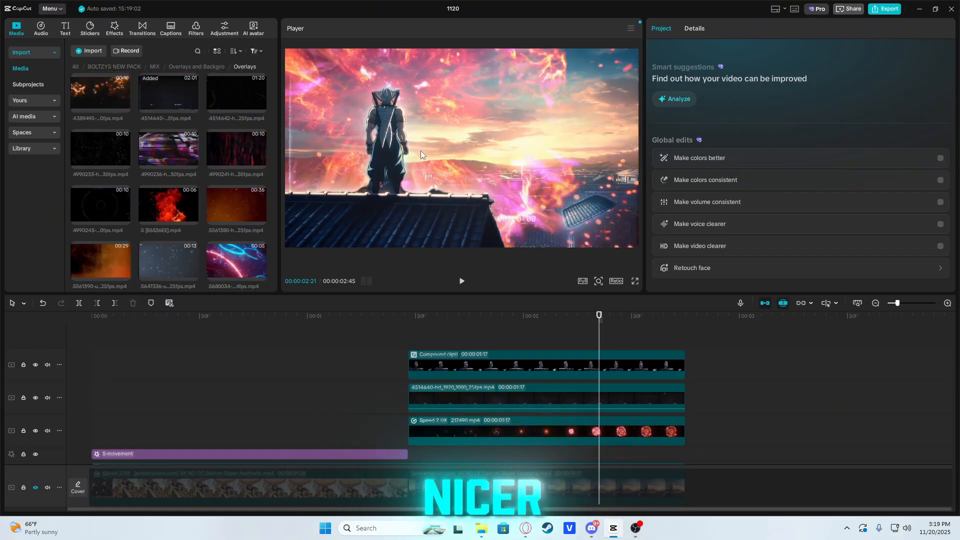
scroll(228, 203, down, 5)
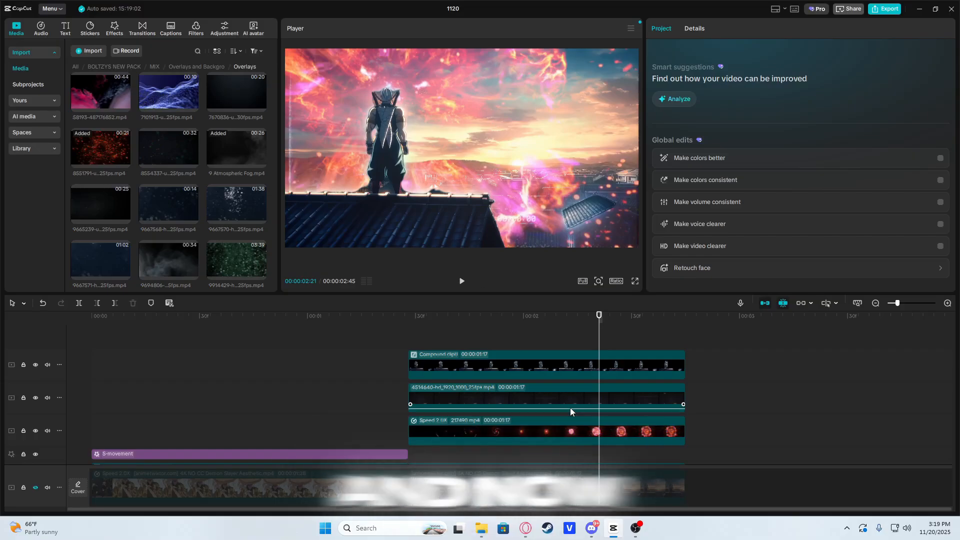
drag(690, 436, 575, 398)
key(alt+g)
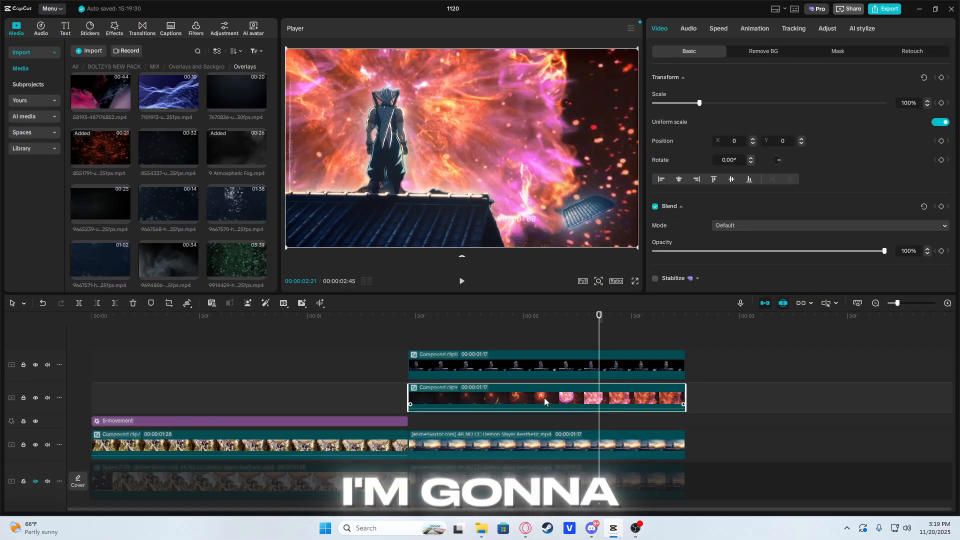
click(780, 226)
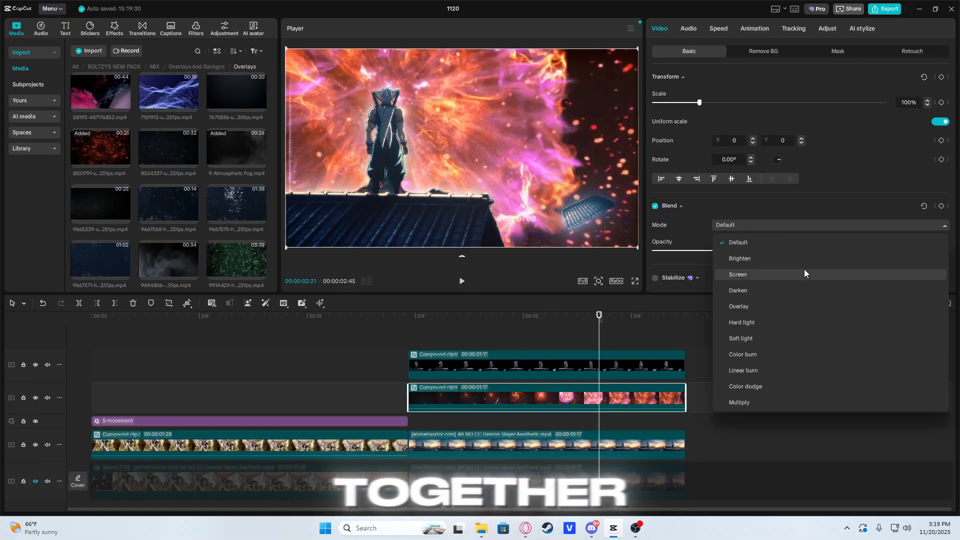
click(779, 264)
Step: Set the overlay compound clip's saturation to -50 and its temperature to 34
click(825, 28)
scroll(785, 190, down, 5)
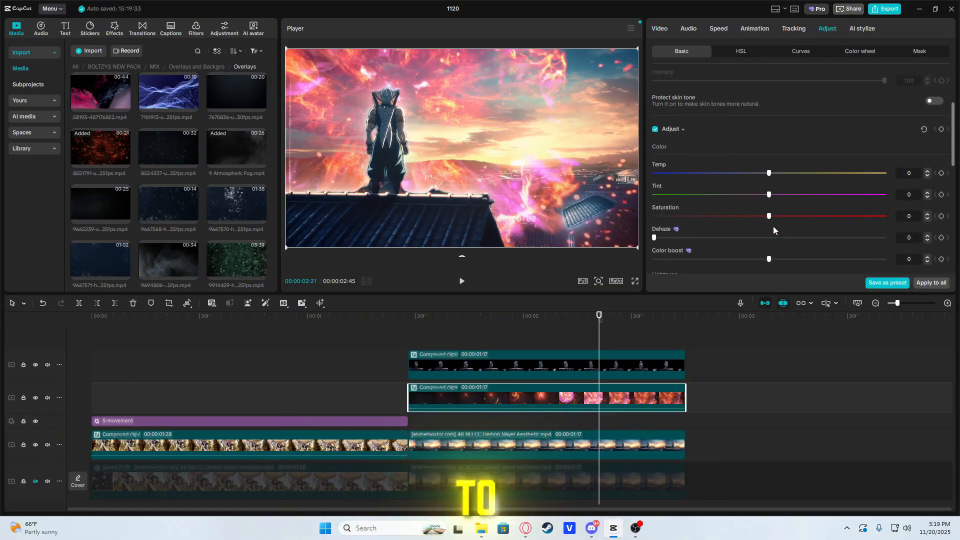
drag(709, 206, 651, 213)
drag(769, 170, 853, 179)
drag(765, 180, 846, 170)
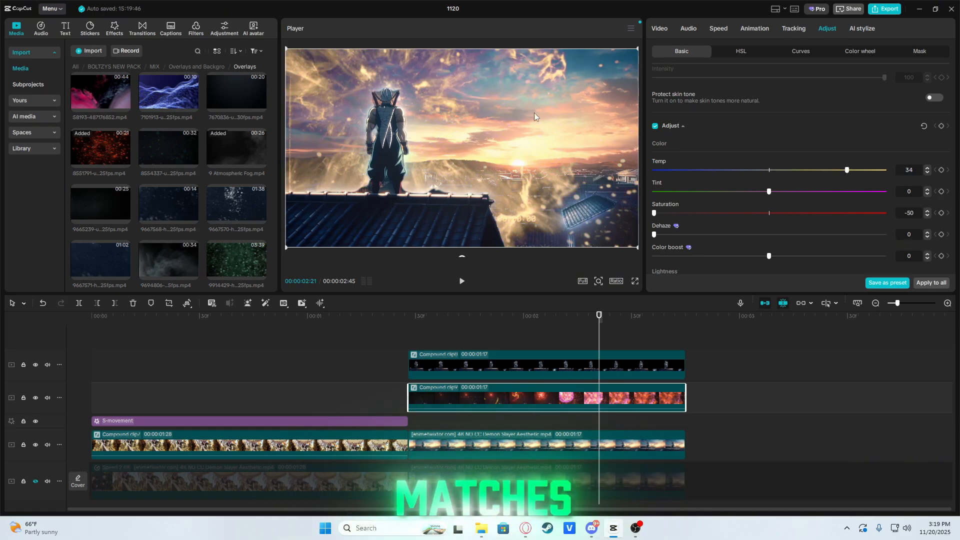
Step: Set the overlay compound clip's exposure to -26 and contrast to 45, and play back the shot
scroll(733, 202, down, 3)
drag(770, 205, 706, 206)
drag(769, 226, 857, 226)
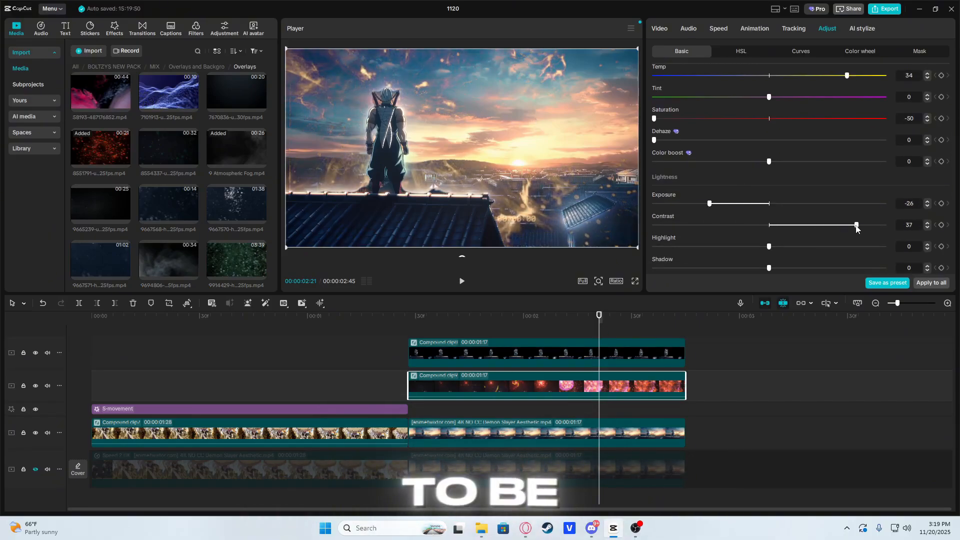
drag(599, 327, 408, 320)
key(space)
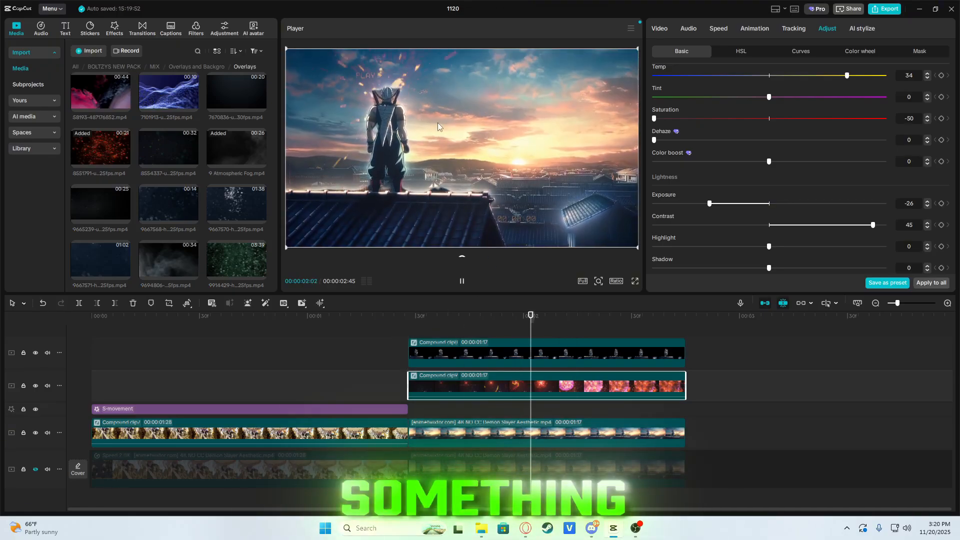
Step: Combine the second clip, its overlays and the cut-out layer into one compound clip and scrub through it
click(533, 424)
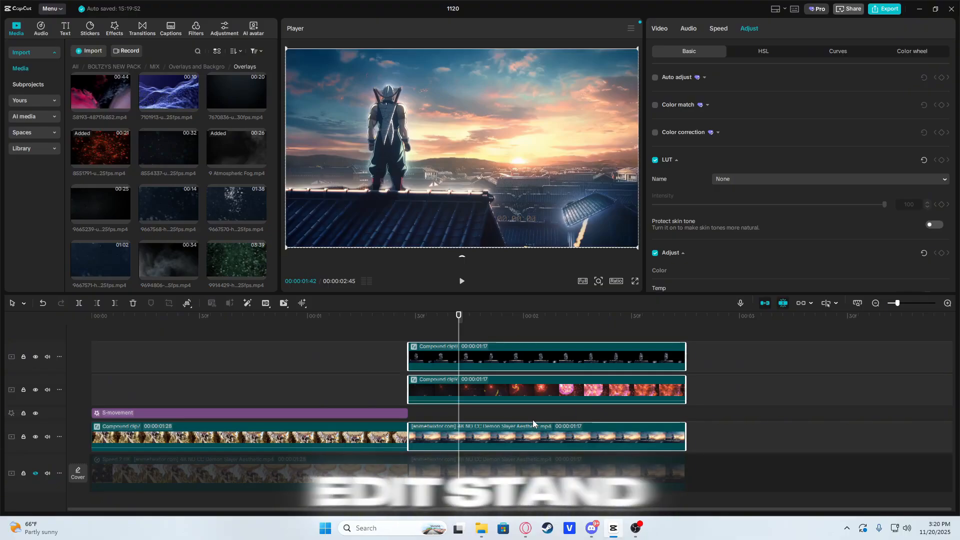
drag(492, 321, 520, 331)
key(alt+g)
click(432, 341)
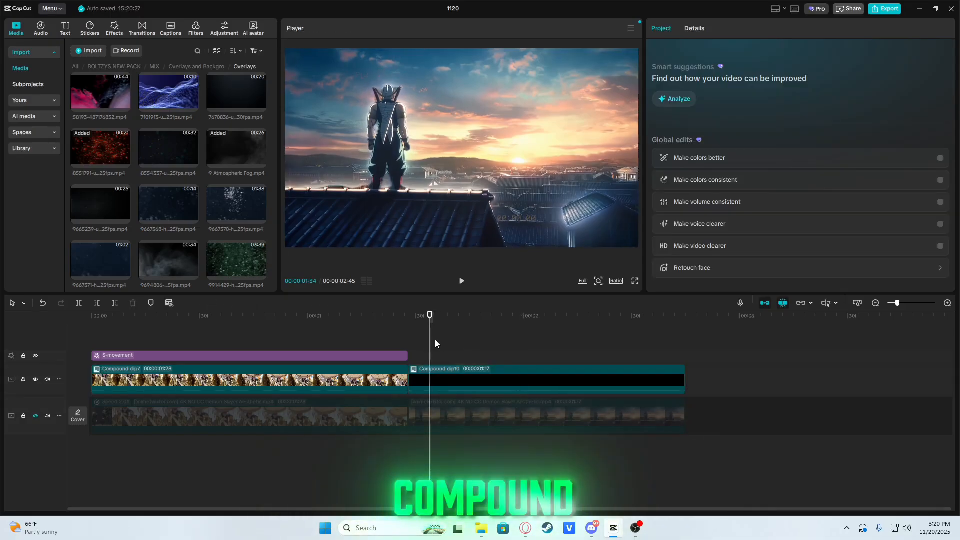
drag(434, 343, 445, 344)
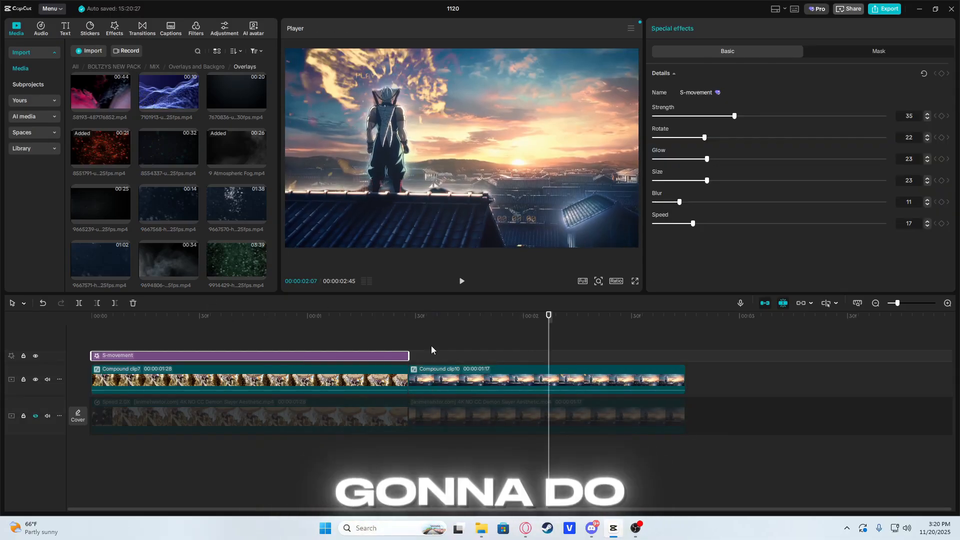
Step: Try a copy of the S-movement effect over the second compound clip with higher speed and lower strength
key(ctrl+c)
key(ctrl+v)
drag(585, 356, 456, 355)
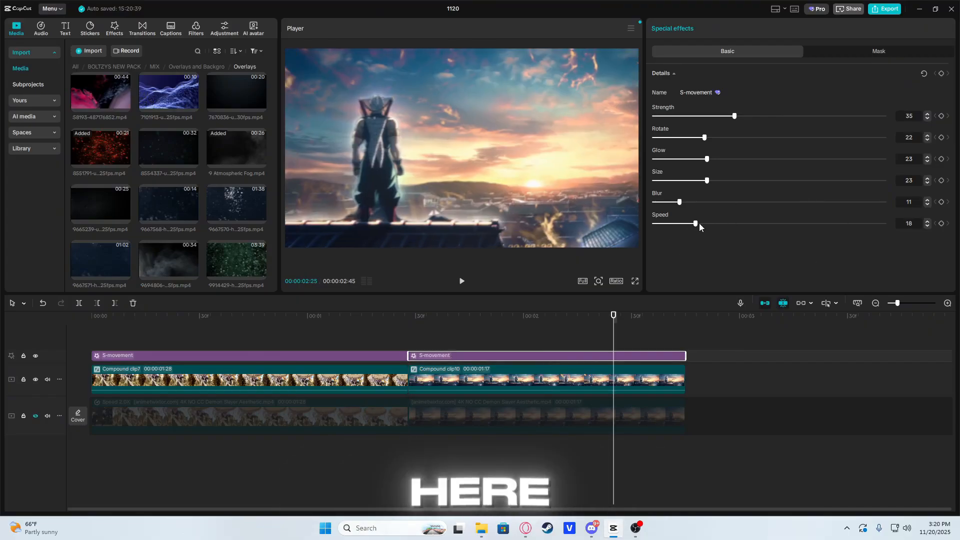
drag(693, 223, 737, 225)
drag(723, 117, 699, 121)
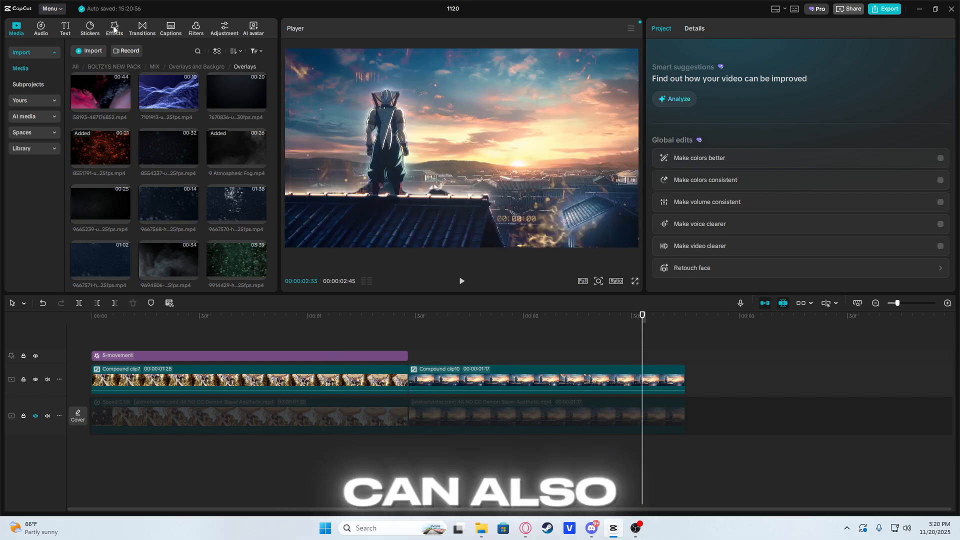
Step: Add the Colorless Flash effect from the Party video effects over the full length of the second compound clip
click(114, 29)
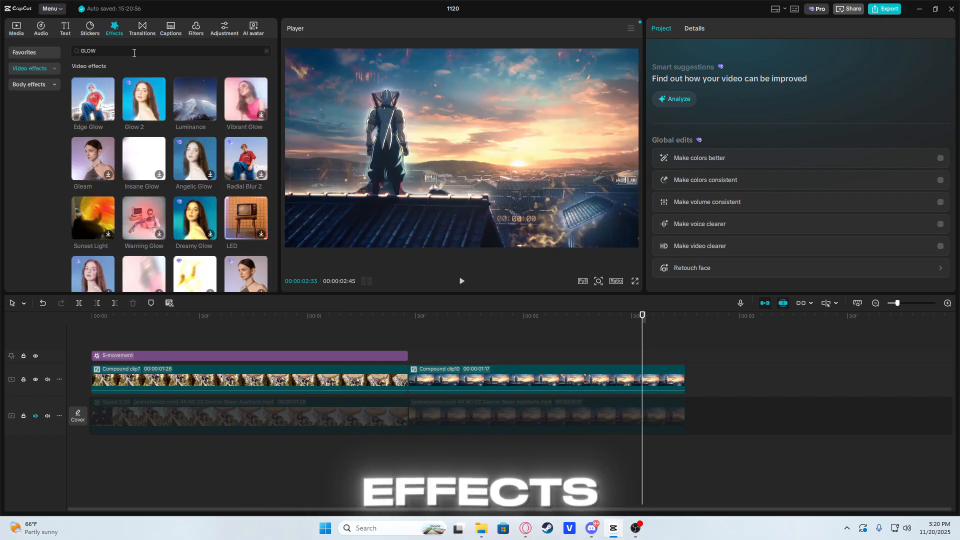
click(115, 51)
click(48, 70)
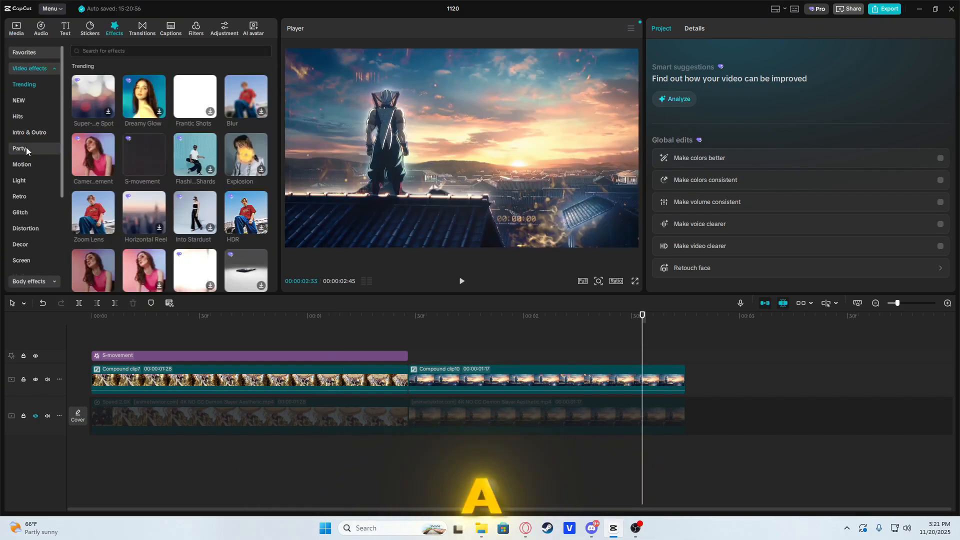
scroll(30, 150, down, 2)
scroll(41, 158, up, 1)
click(20, 99)
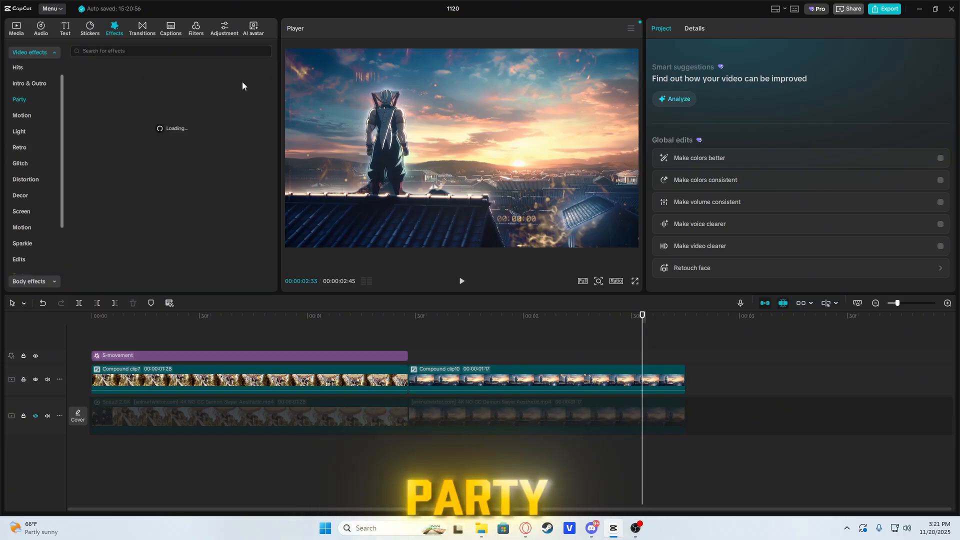
drag(242, 82, 411, 359)
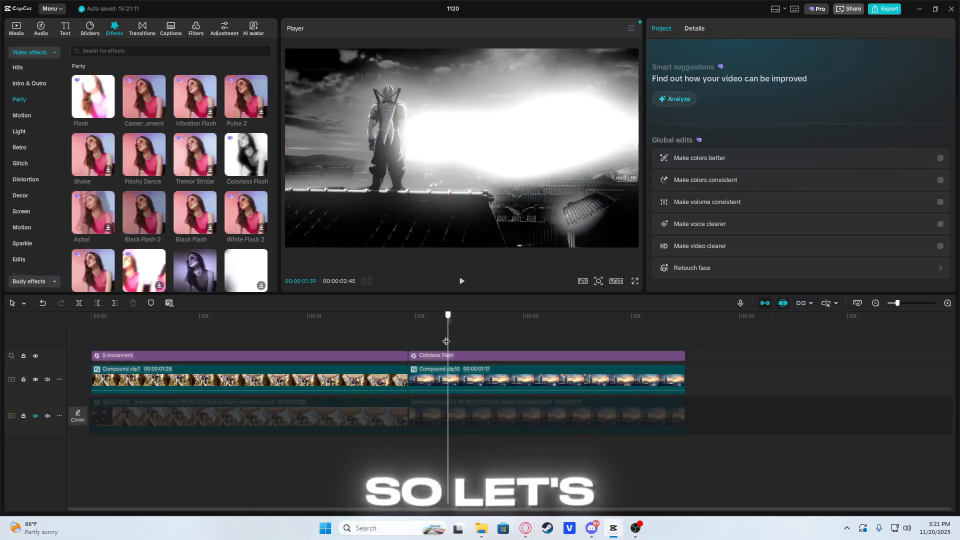